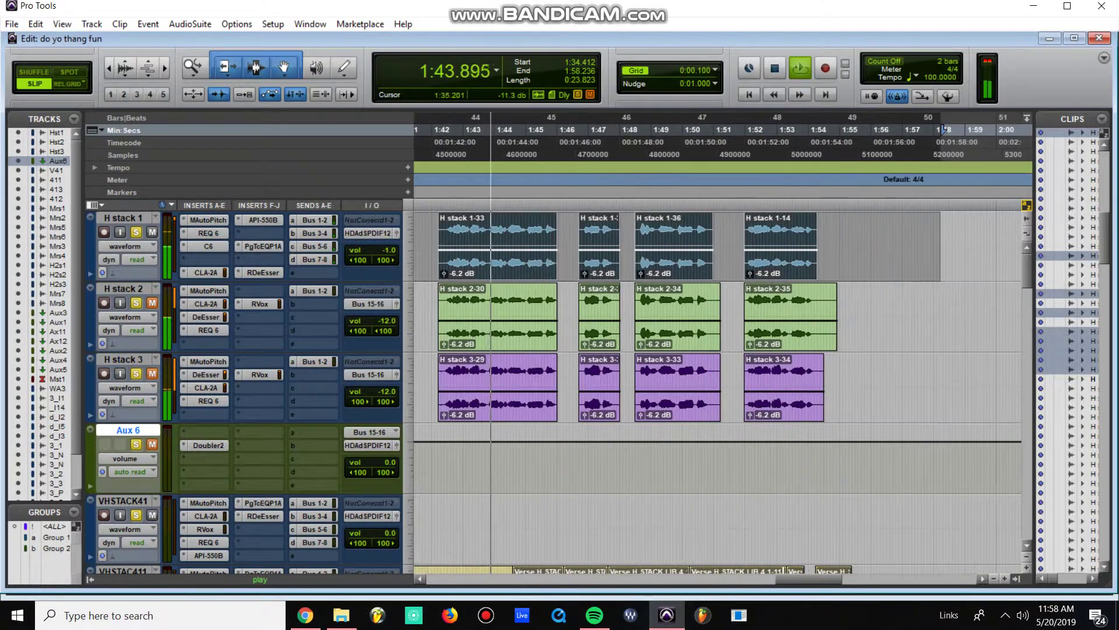
- Lower the 496 Hz band's gain to about -4.9 in the REQ 6 equalizer on the H stack 1 track
{"action": "scroll", "coordinate": [717, 384], "scroll_direction": "left", "scroll_amount": 5}
{"action": "scroll", "coordinate": [717, 385], "scroll_direction": "right", "scroll_amount": 2}
{"action": "key", "text": "r"}
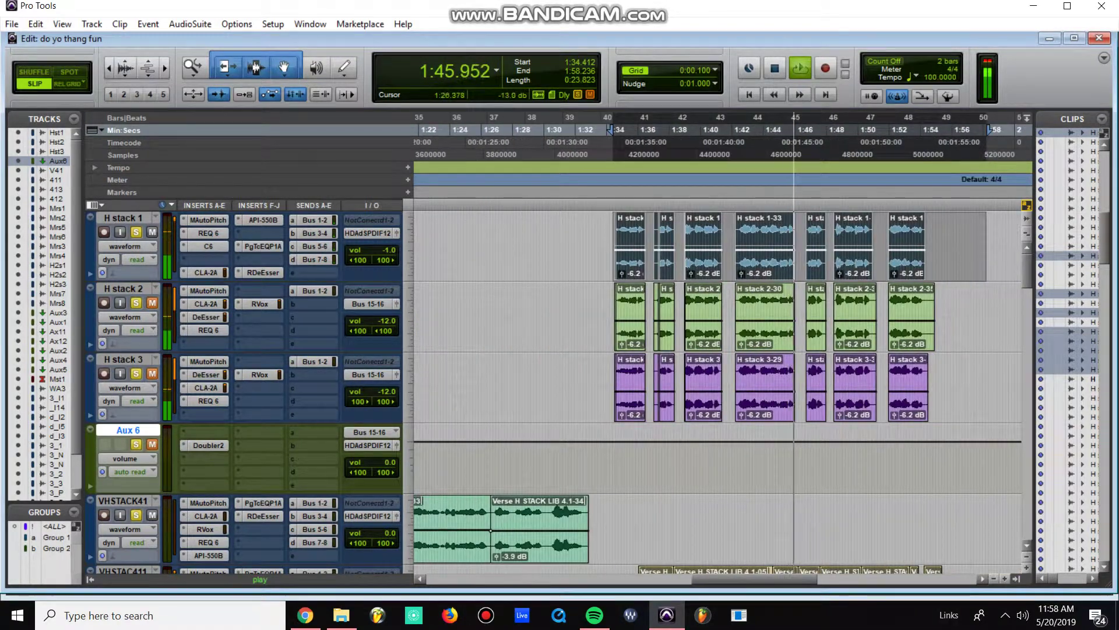
{"action": "left_click", "coordinate": [208, 233]}
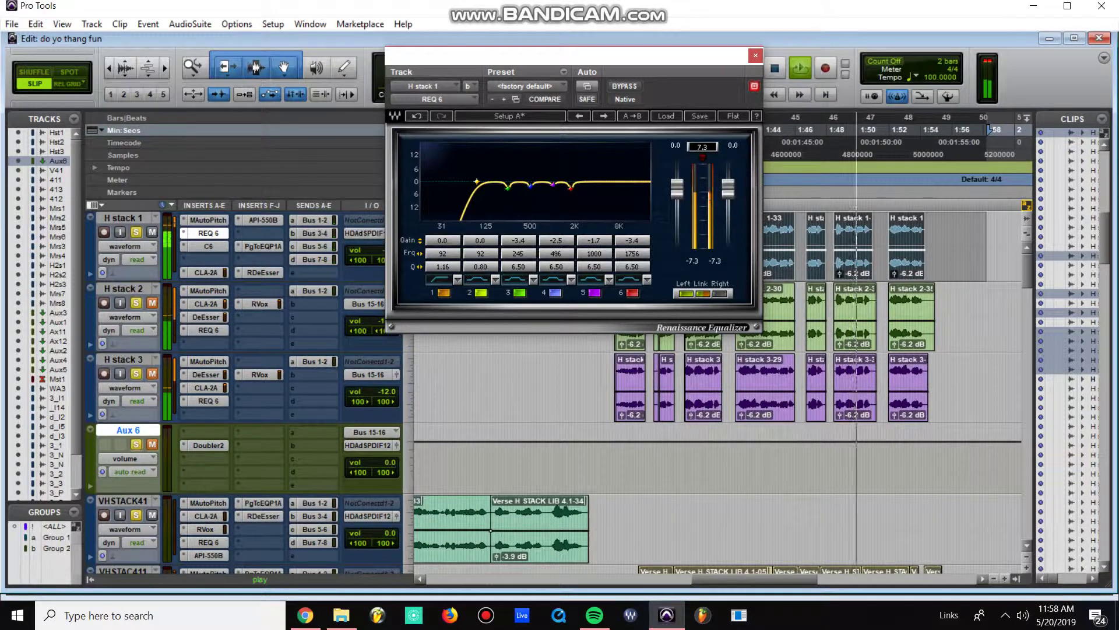
{"action": "mouse_move", "coordinate": [556, 239]}
{"action": "left_mouse_down"}
{"action": "mouse_move", "coordinate": [556, 169]}
{"action": "mouse_move", "coordinate": [556, 241]}
{"action": "left_mouse_up"}
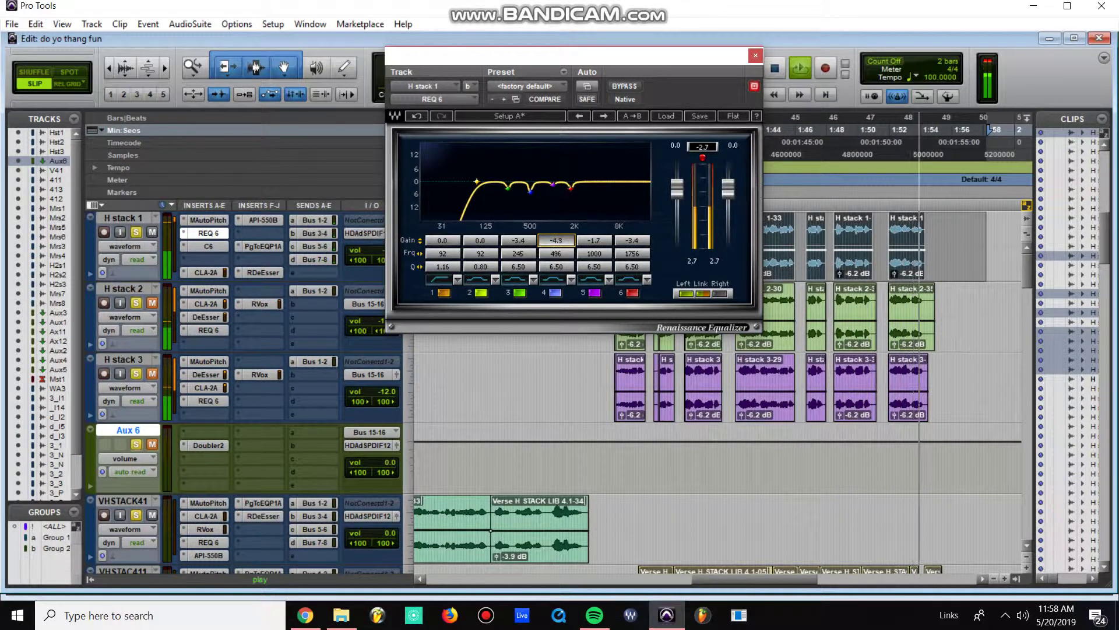
{"action": "key", "text": "ctrl+w"}
{"action": "key", "text": "space"}
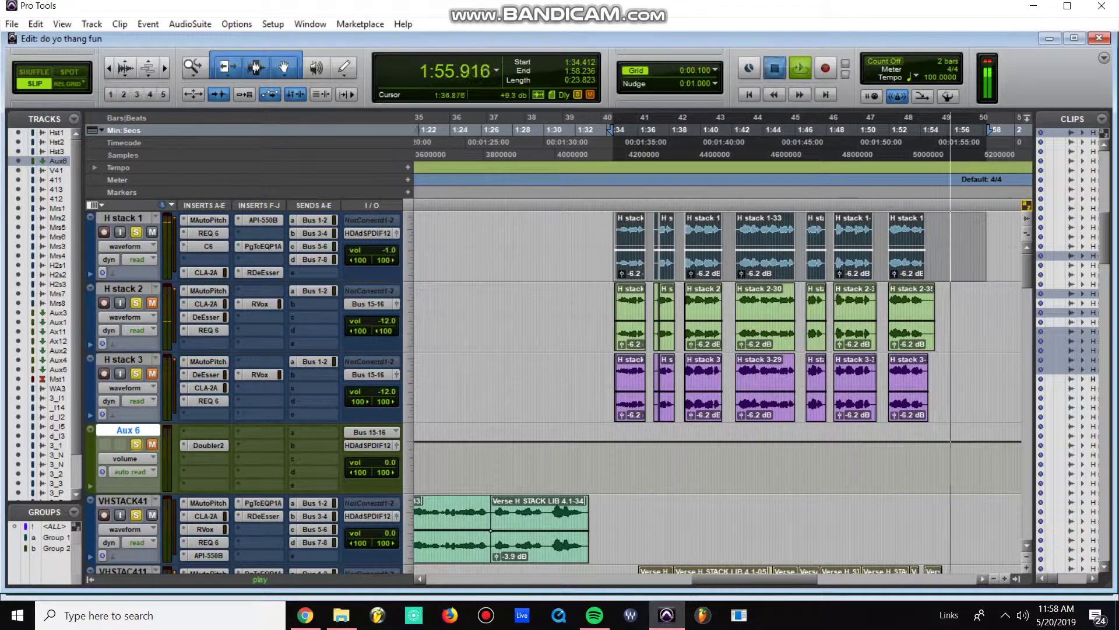
- Play the session and review the C6 and CLA-2A plug-in settings on the H stack 1 track
{"action": "key", "text": "space"}
{"action": "left_click", "coordinate": [207, 246]}
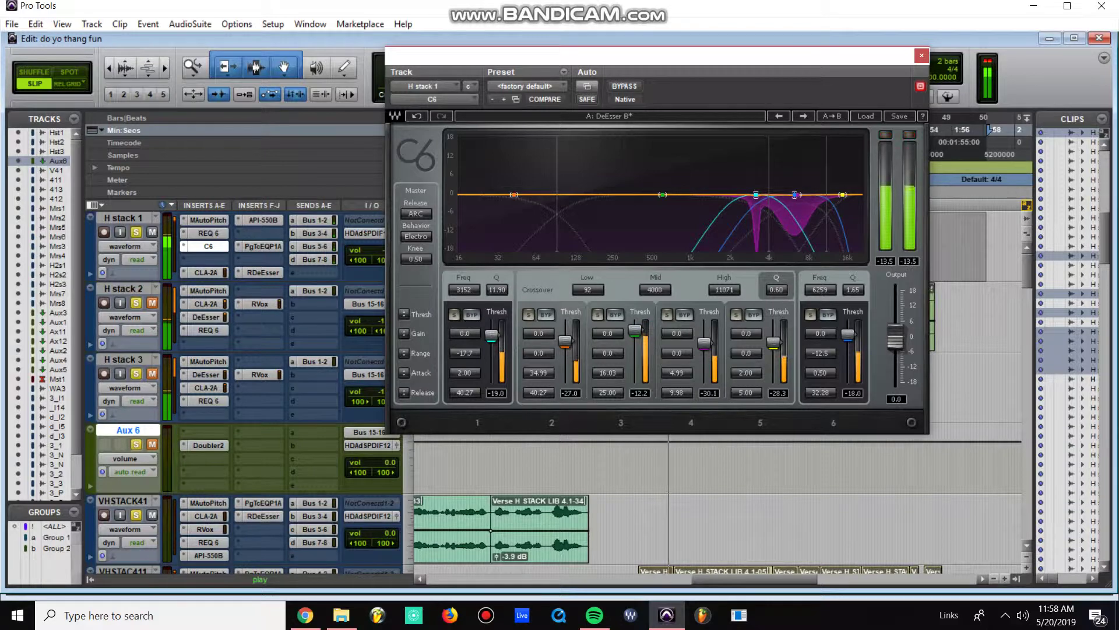
{"action": "key", "text": "ctrl+w"}
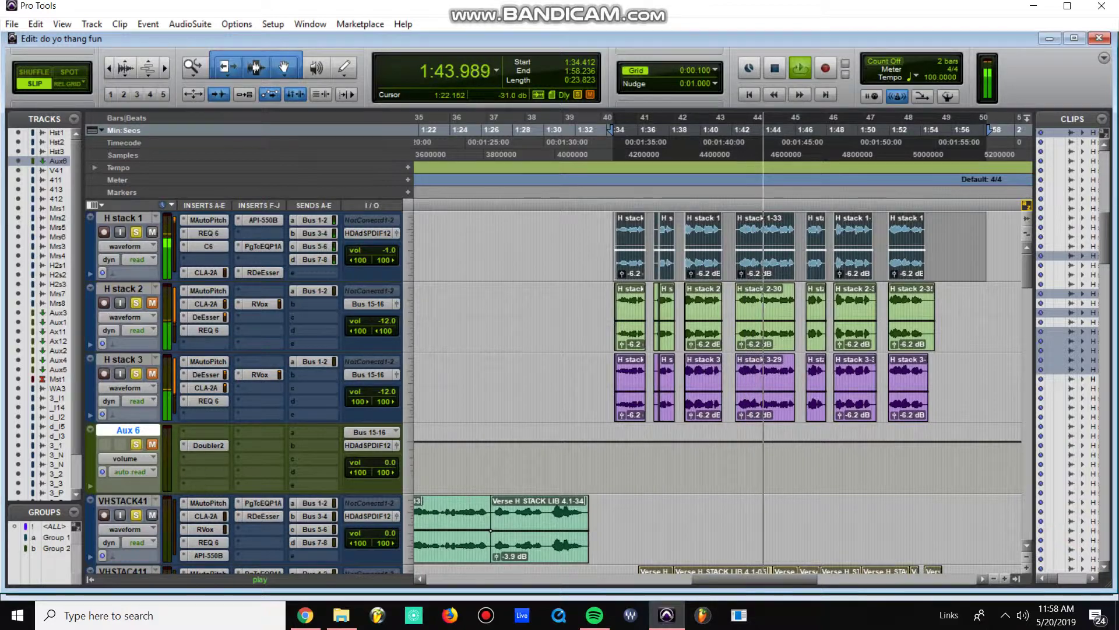
{"action": "left_click", "coordinate": [207, 272]}
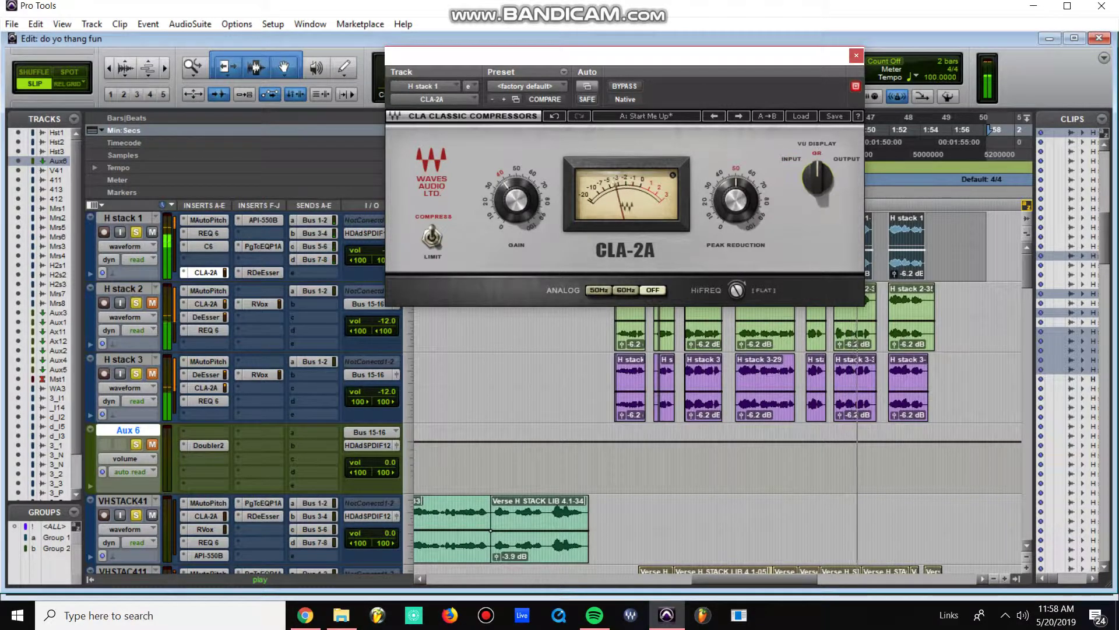
{"action": "left_click", "coordinate": [856, 56]}
- Review the API-550B, PuigTec EQP1A and RDeEsser settings on the H stack 1 track during playback
{"action": "left_click", "coordinate": [262, 219]}
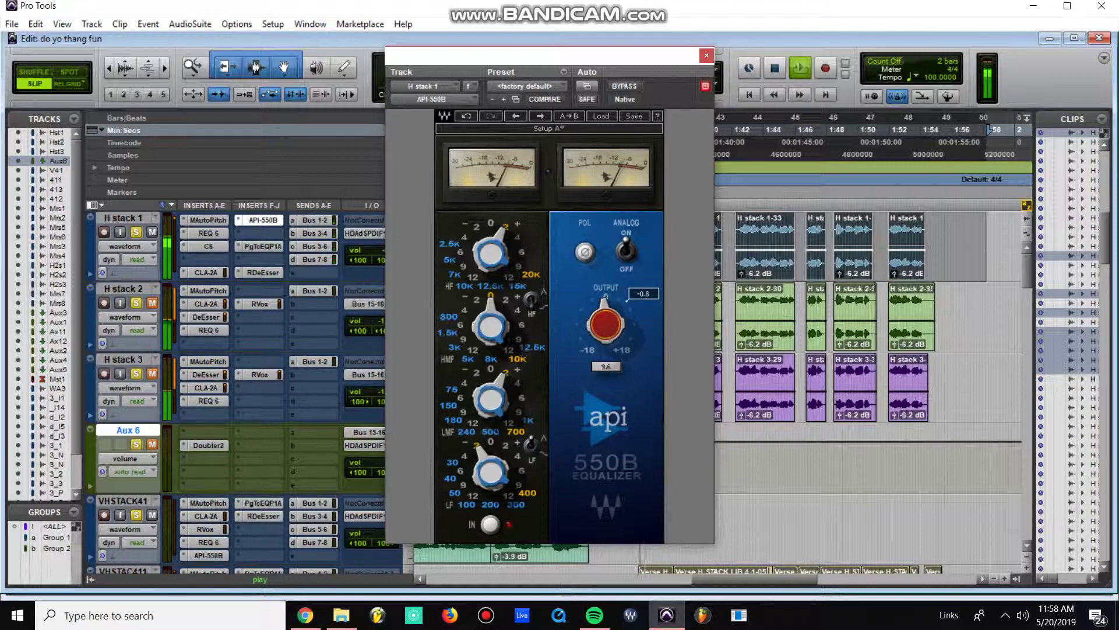
{"action": "left_click", "coordinate": [263, 219]}
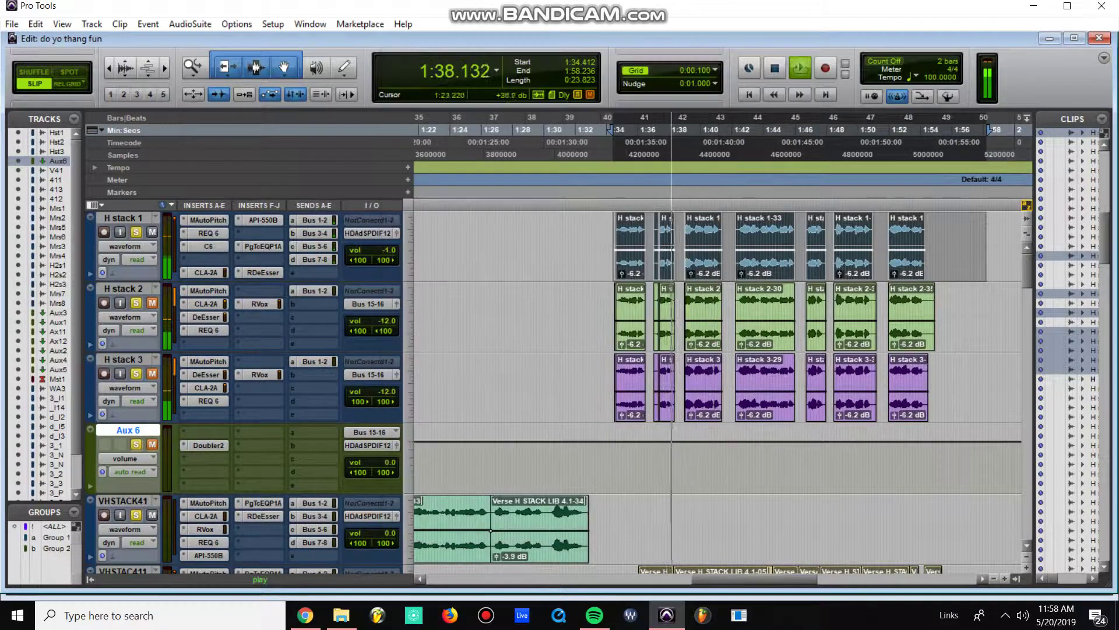
{"action": "left_click", "coordinate": [263, 246]}
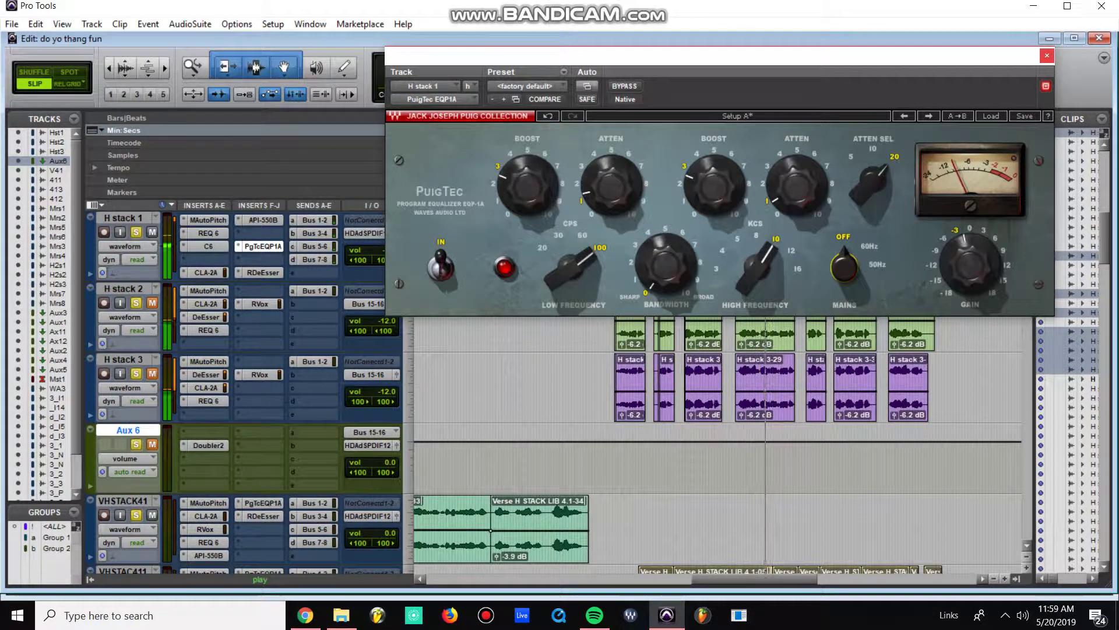
{"action": "left_click", "coordinate": [1047, 56]}
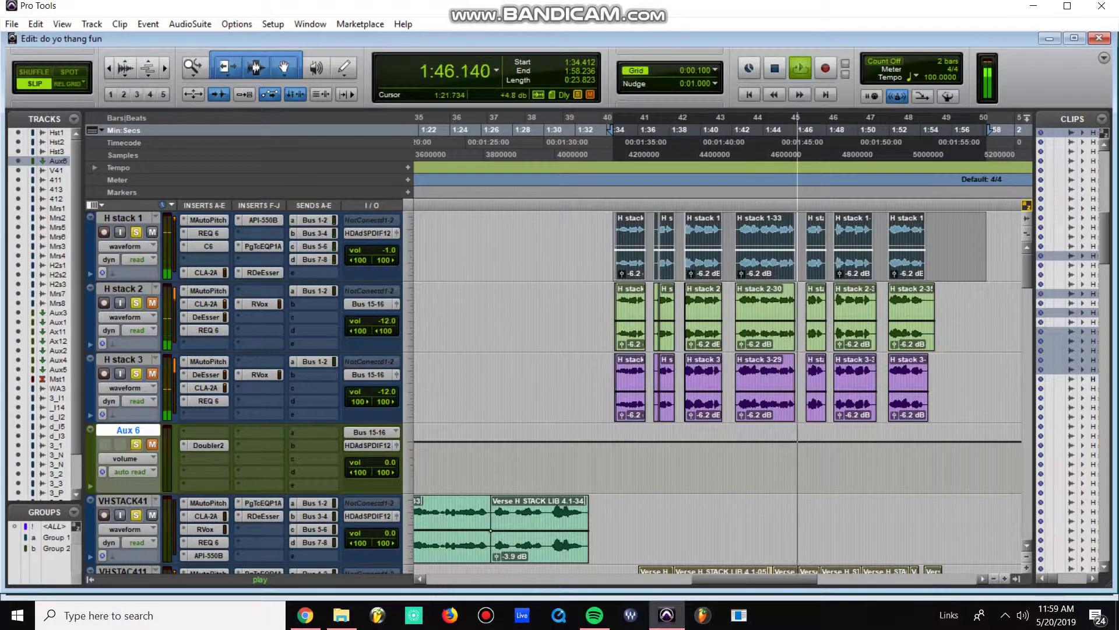
{"action": "left_click", "coordinate": [263, 272]}
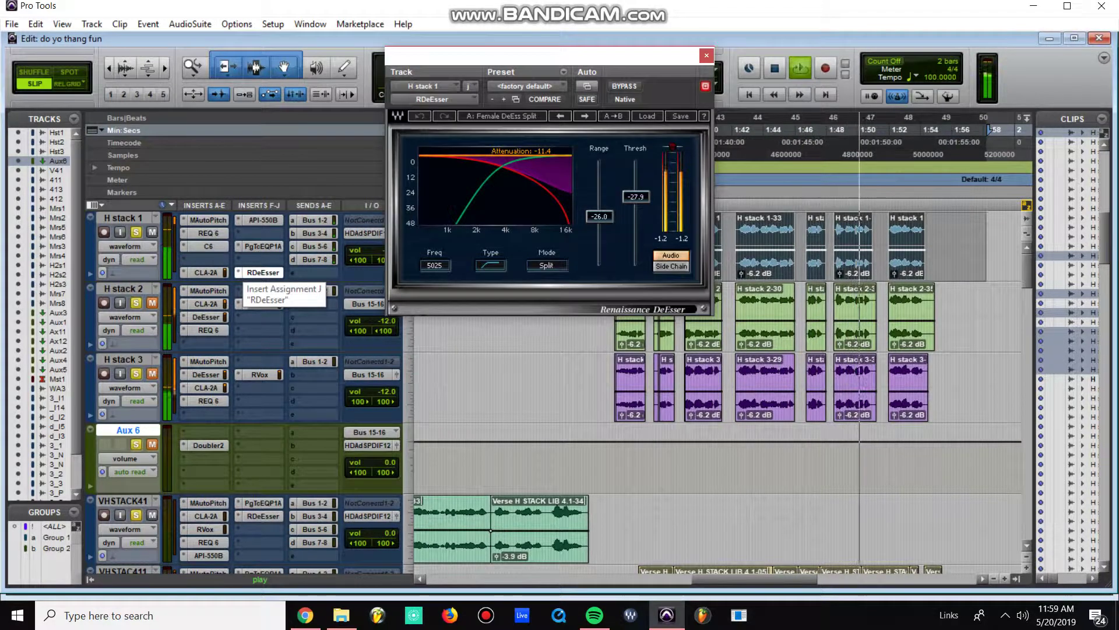
{"action": "left_click", "coordinate": [263, 272]}
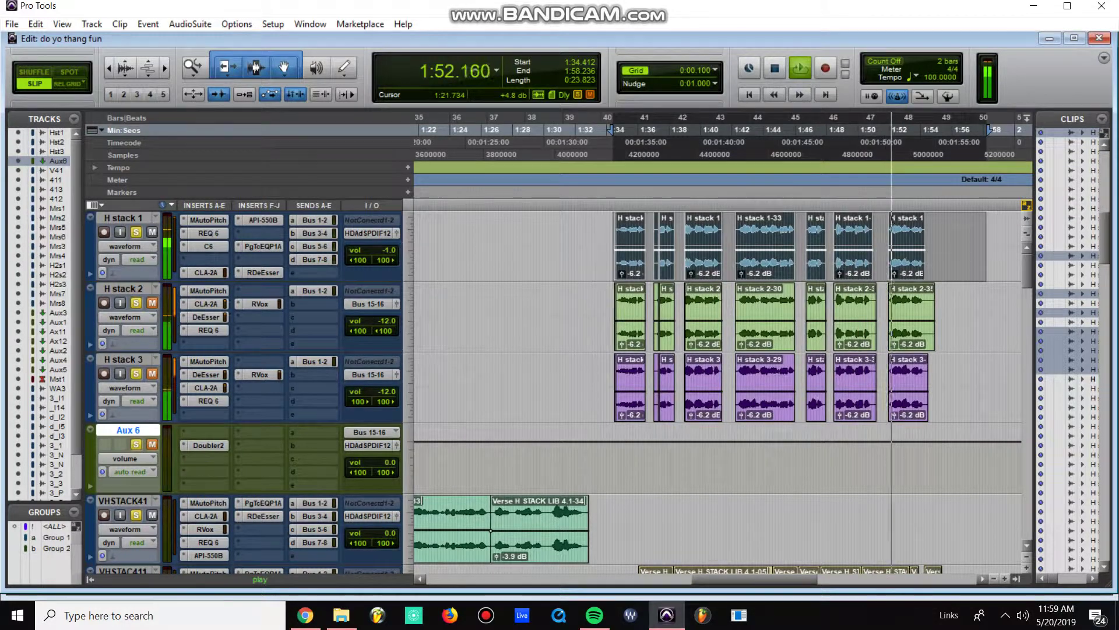
- Restart playback from just before the first H stack clips, at about 1:34.365, with H stack 1 muted
{"action": "left_click", "coordinate": [612, 386]}
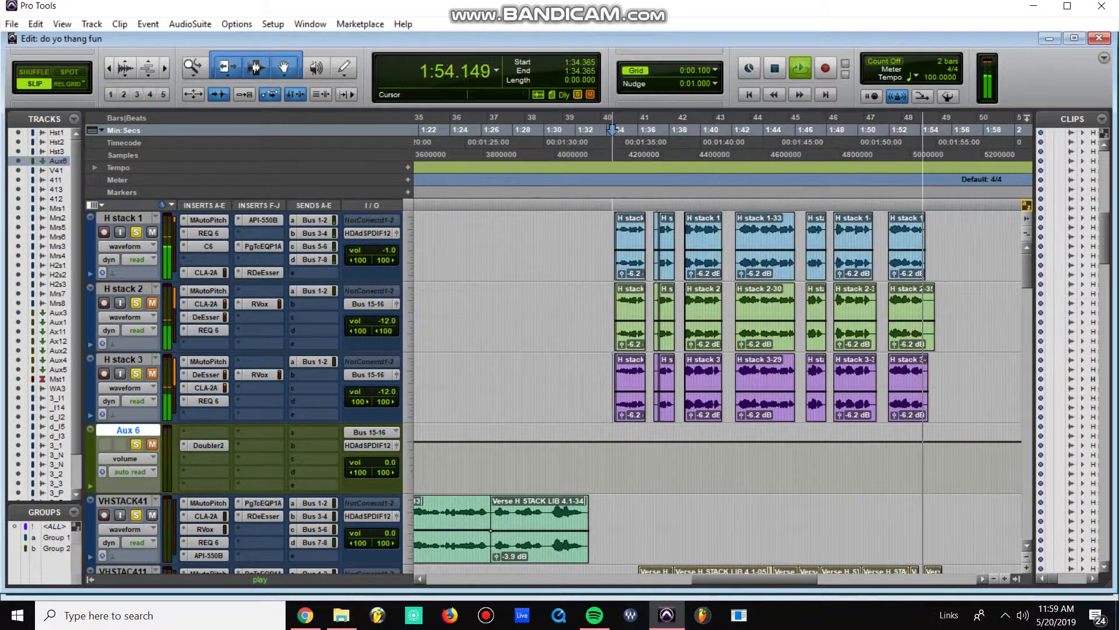
{"action": "key", "text": "space"}
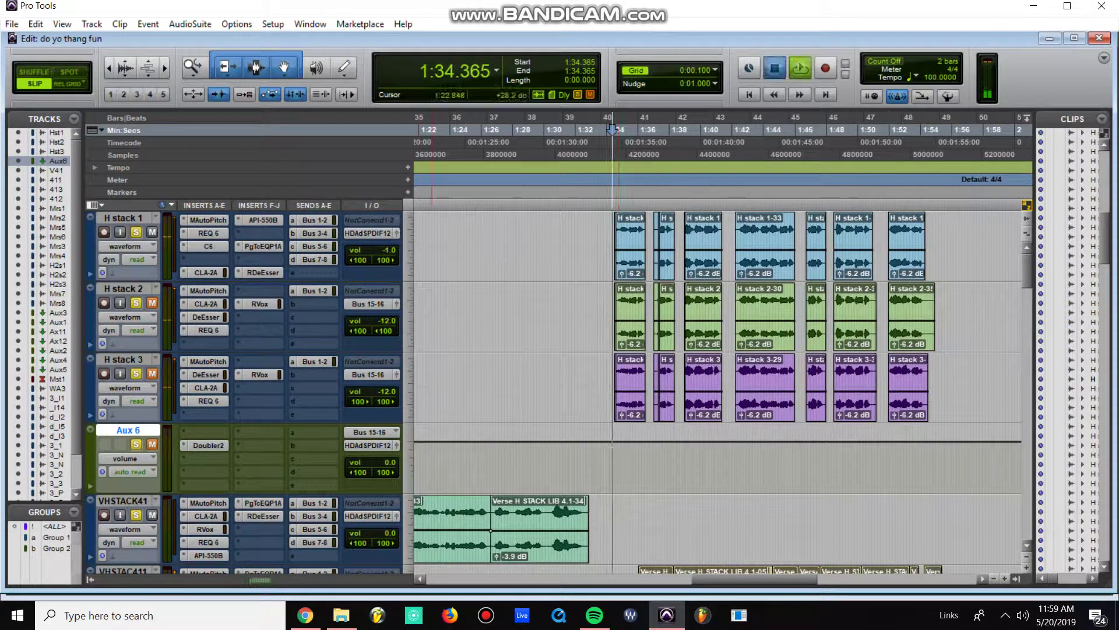
{"action": "key", "text": "space"}
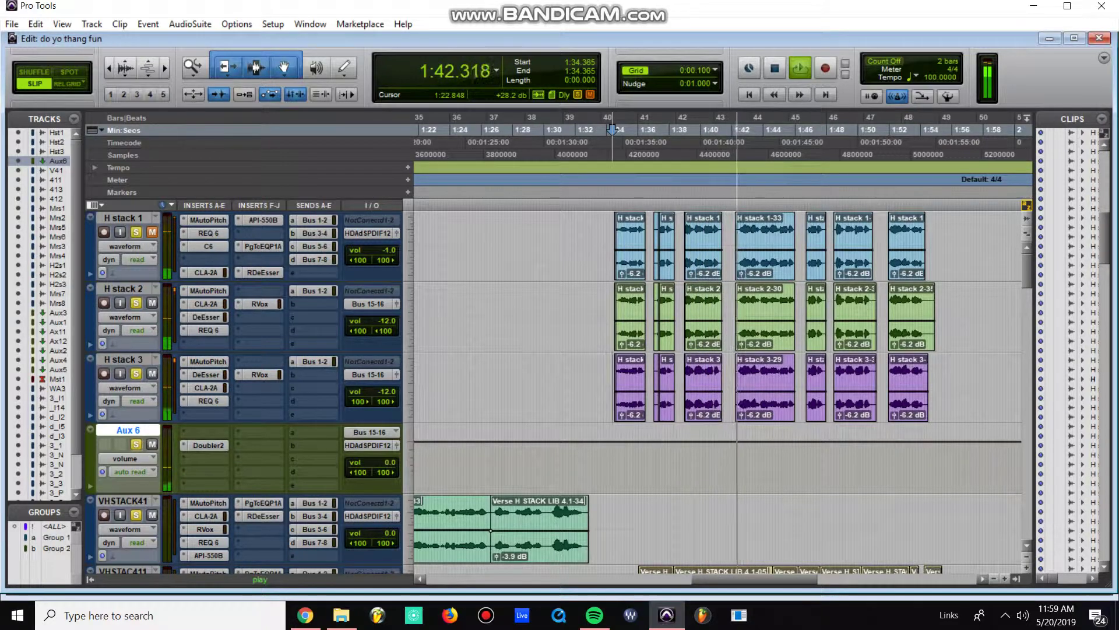
- Examine the Doubler2 on Aux 6 and the REQ 6 and RVox settings on H stack 3 during playback
{"action": "left_click", "coordinate": [208, 444]}
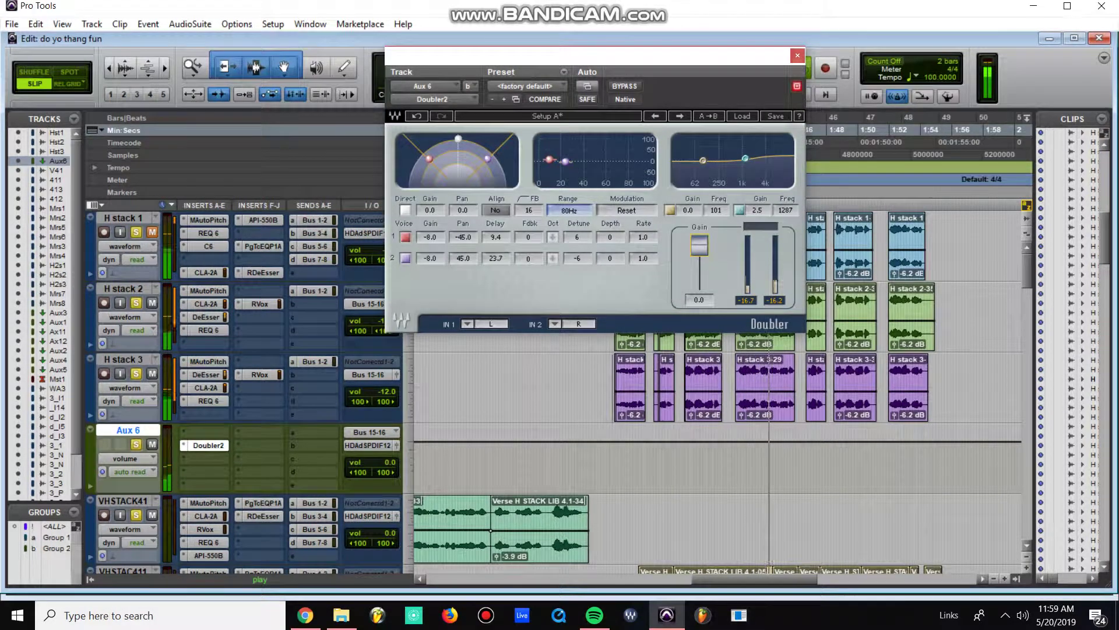
{"action": "left_click", "coordinate": [208, 444]}
{"action": "left_click", "coordinate": [208, 401]}
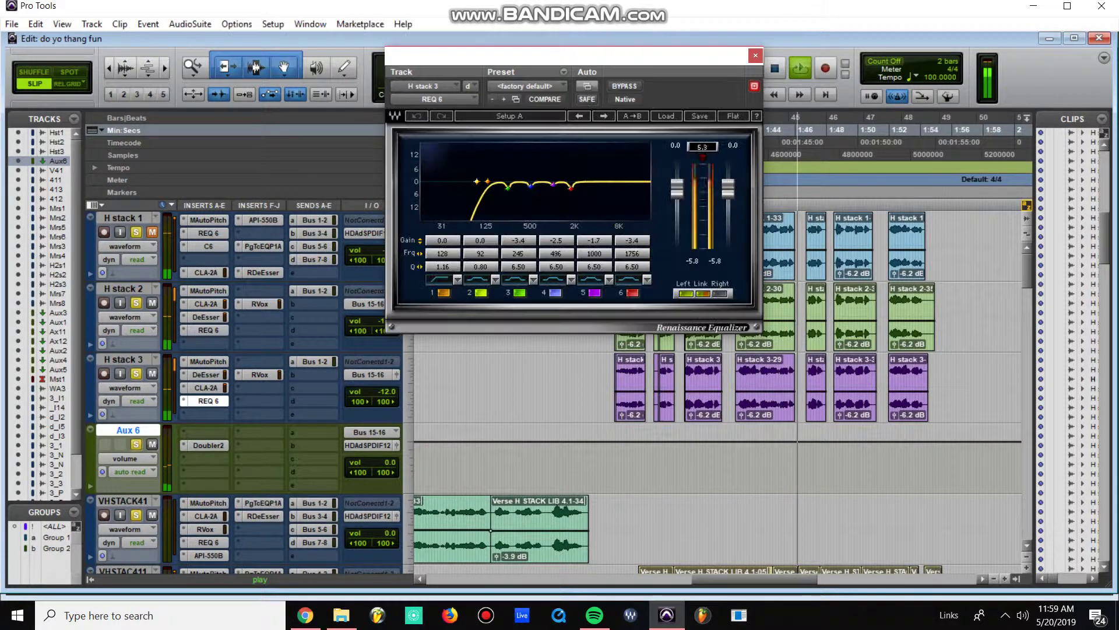
{"action": "left_click", "coordinate": [260, 374]}
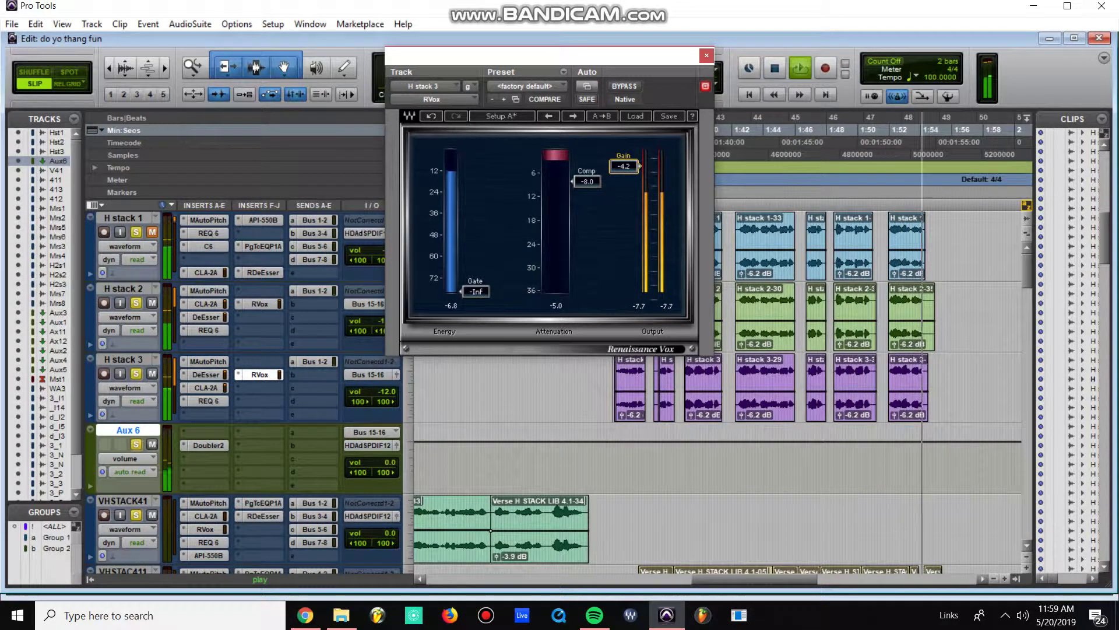
- Set H stack 3's Bus 1-2 send level to -10.2 dB and look over the aux return tracks
{"action": "left_click", "coordinate": [314, 290]}
{"action": "left_click_drag", "start_coordinate": [232, 376], "coordinate": [232, 353]}
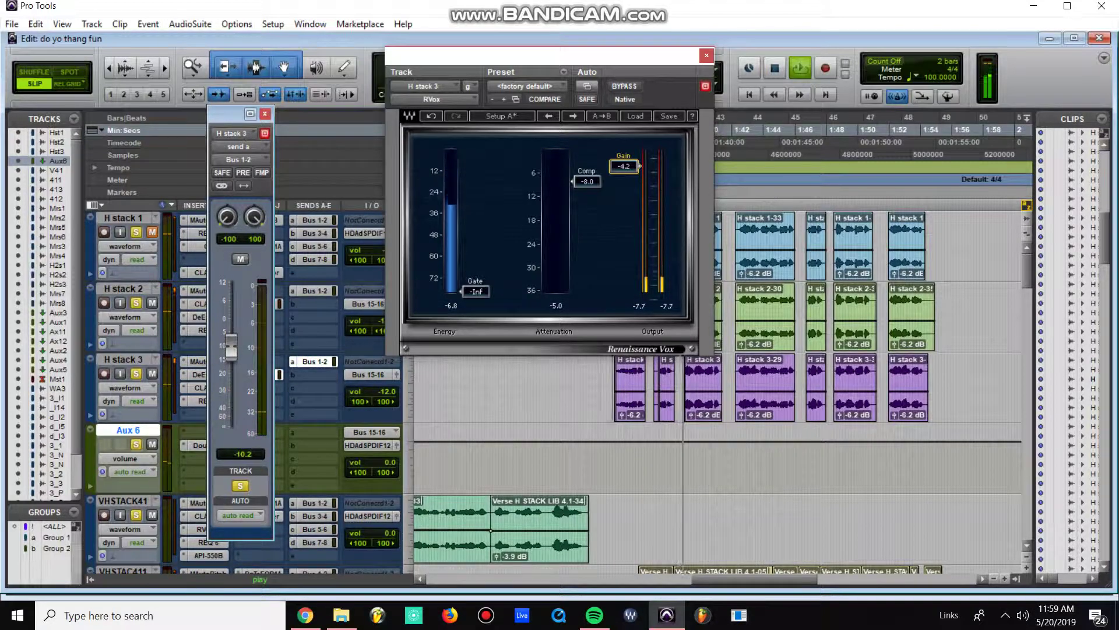
{"action": "scroll", "coordinate": [717, 396], "scroll_direction": "down", "scroll_amount": 10}
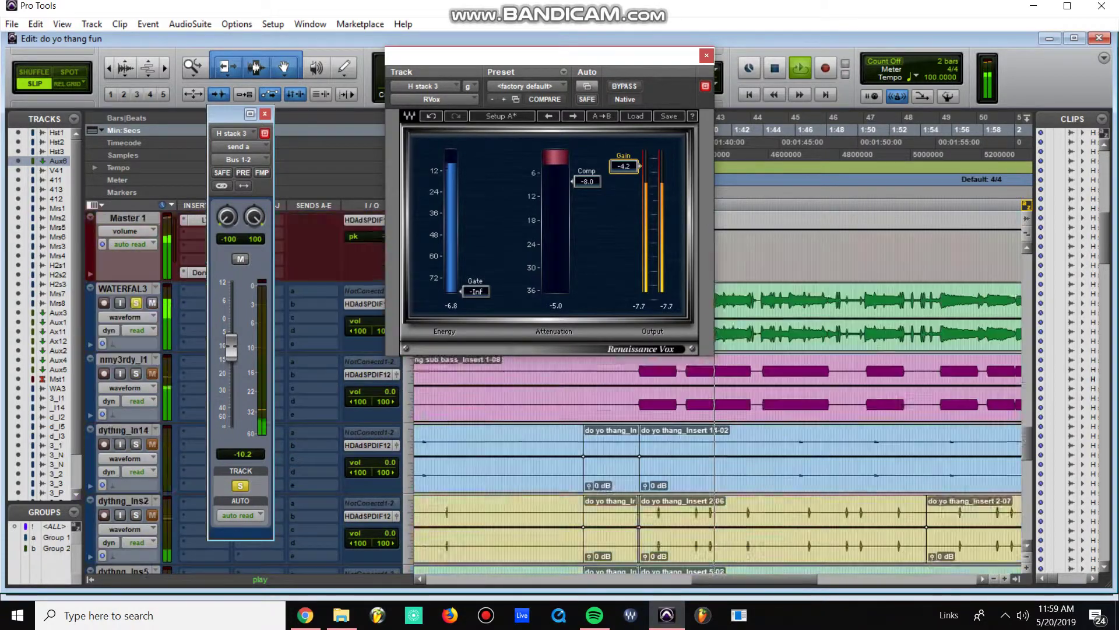
{"action": "scroll", "coordinate": [717, 396], "scroll_direction": "down", "scroll_amount": 10}
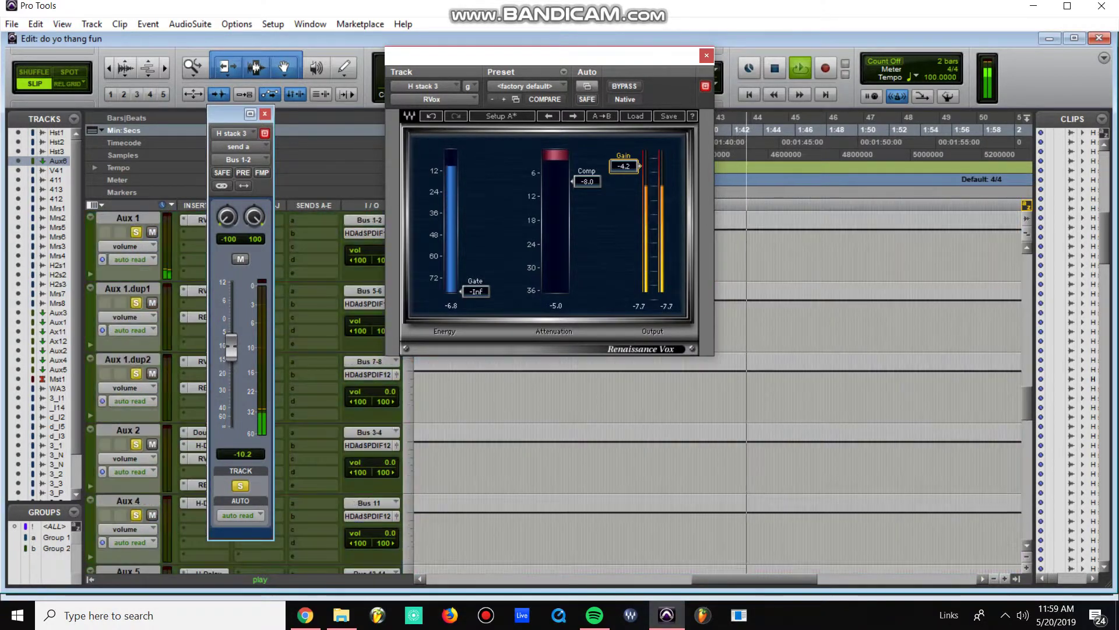
{"action": "scroll", "coordinate": [717, 396], "scroll_direction": "up", "scroll_amount": 3}
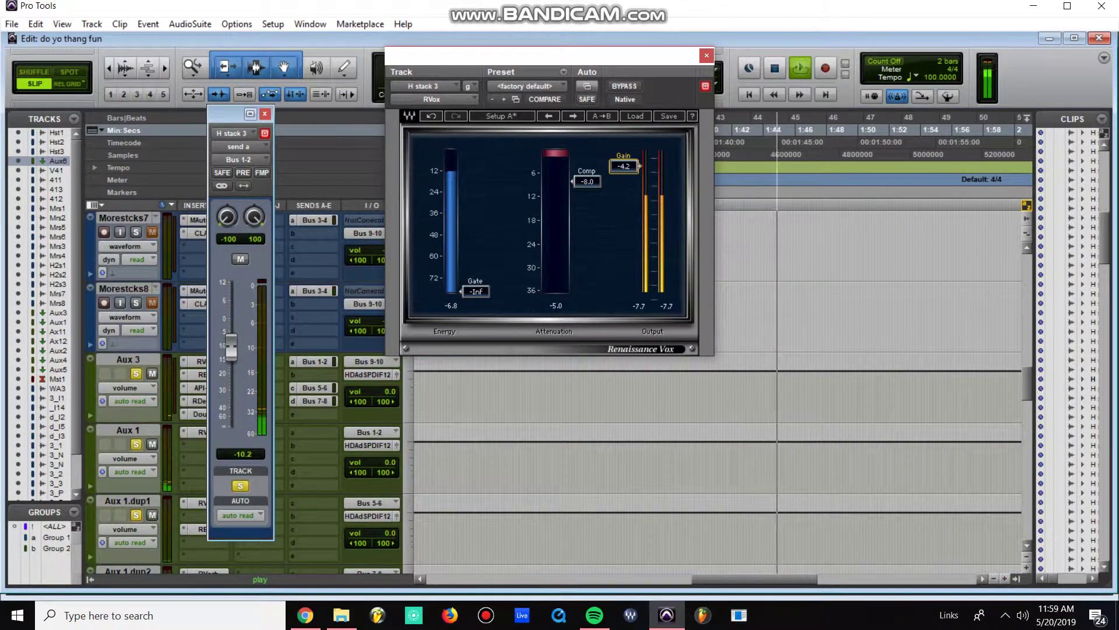
{"action": "scroll", "coordinate": [717, 396], "scroll_direction": "up", "scroll_amount": 10}
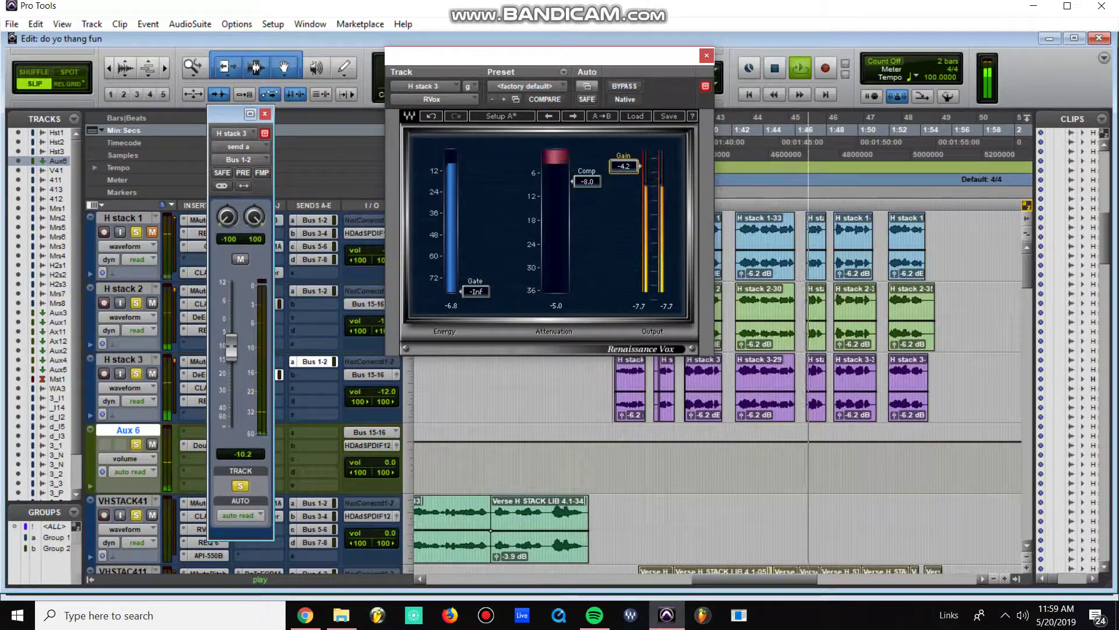
{"action": "left_click", "coordinate": [265, 115]}
- Check H stack 1's Bus 3-4 send and copy its Bus 5-6 send to H stack 2 and H stack 3
{"action": "left_click", "coordinate": [315, 233]}
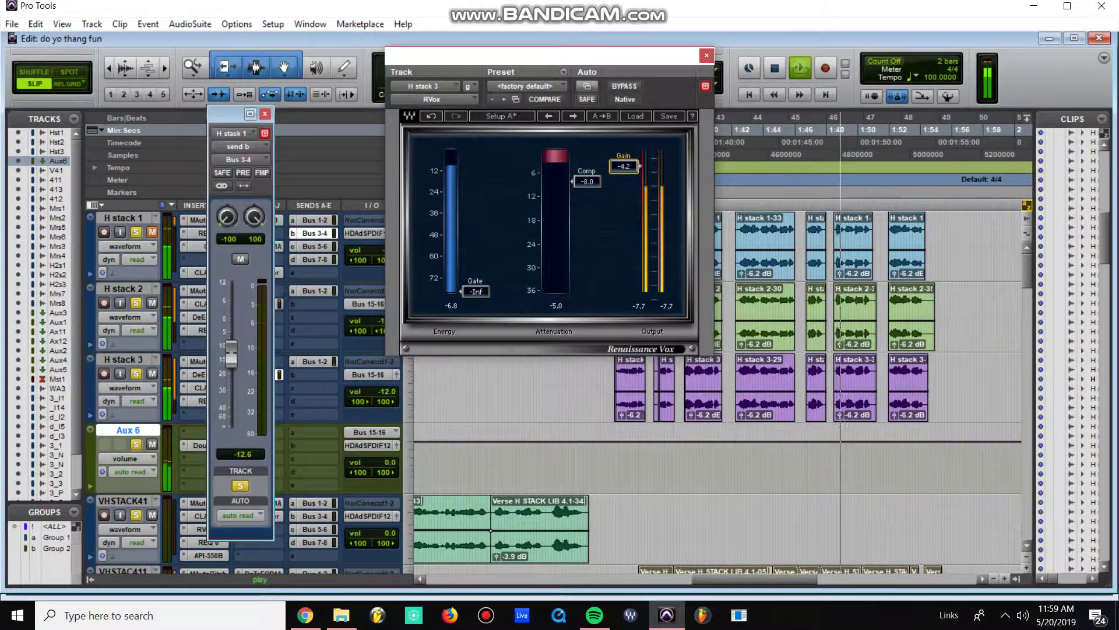
{"action": "left_click", "coordinate": [265, 114]}
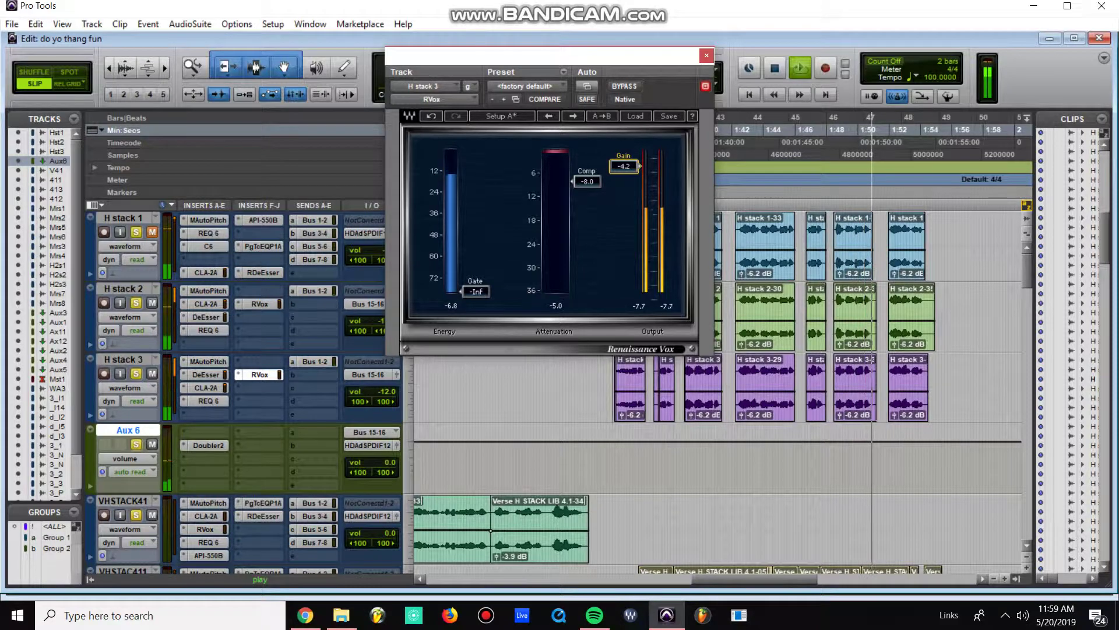
{"action": "key", "text": "space"}
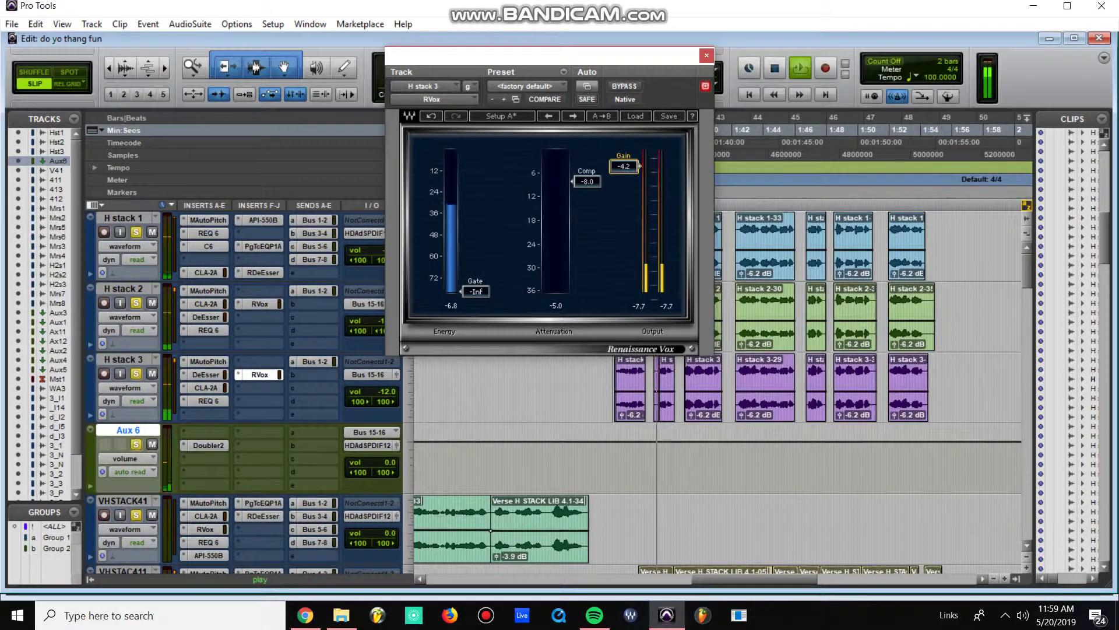
{"action": "scroll", "coordinate": [717, 466], "scroll_direction": "down", "scroll_amount": 7}
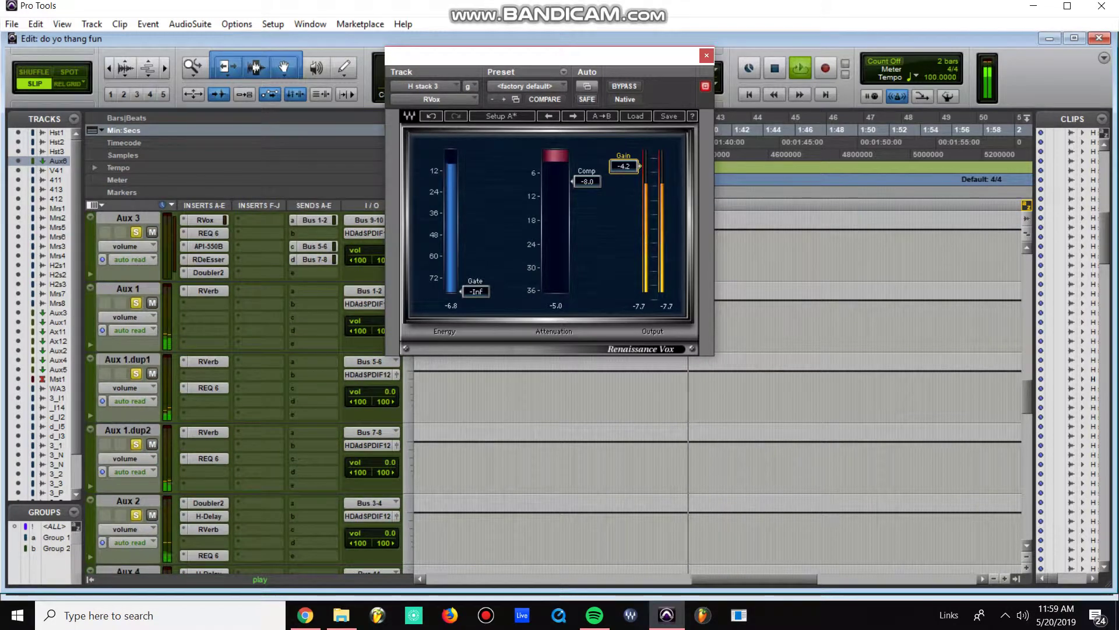
{"action": "scroll", "coordinate": [717, 393], "scroll_direction": "up", "scroll_amount": 15}
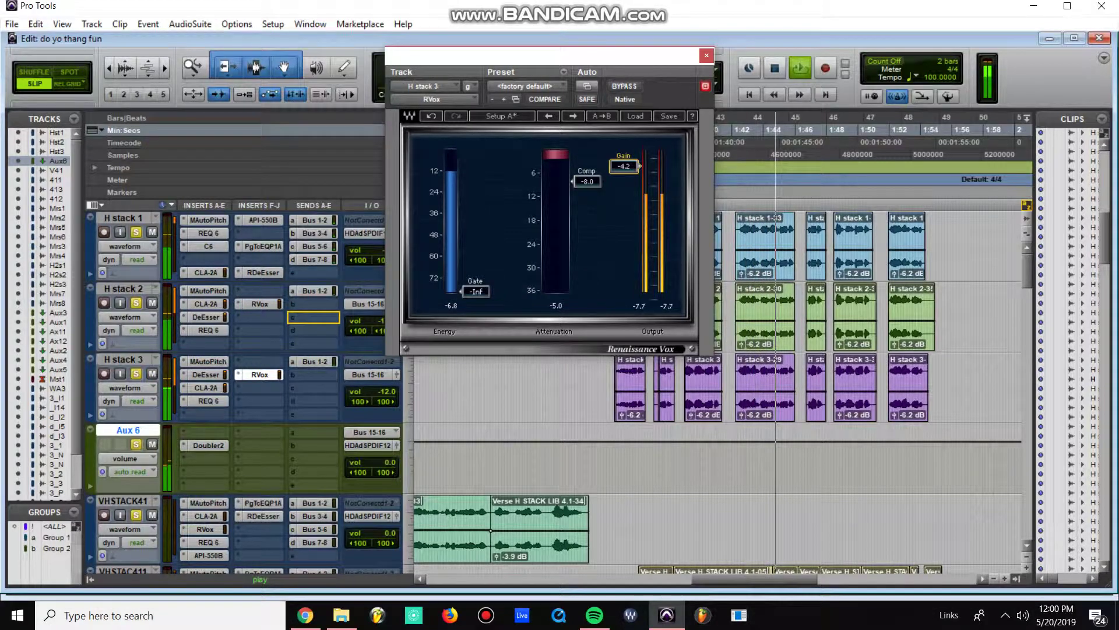
{"action": "left_click_drag", "start_coordinate": [313, 316], "coordinate": [313, 387]}
{"action": "left_click", "coordinate": [152, 232]}
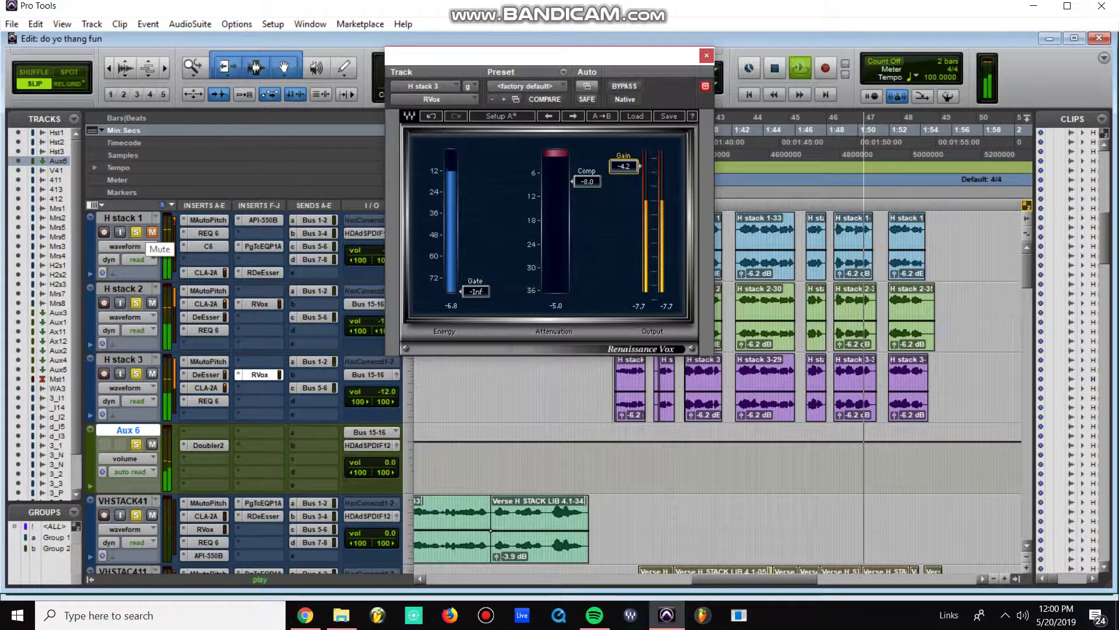
- Slightly lower the peak reduction in the CLA-2A compressor on the H stack 2 track
{"action": "left_click", "coordinate": [206, 304]}
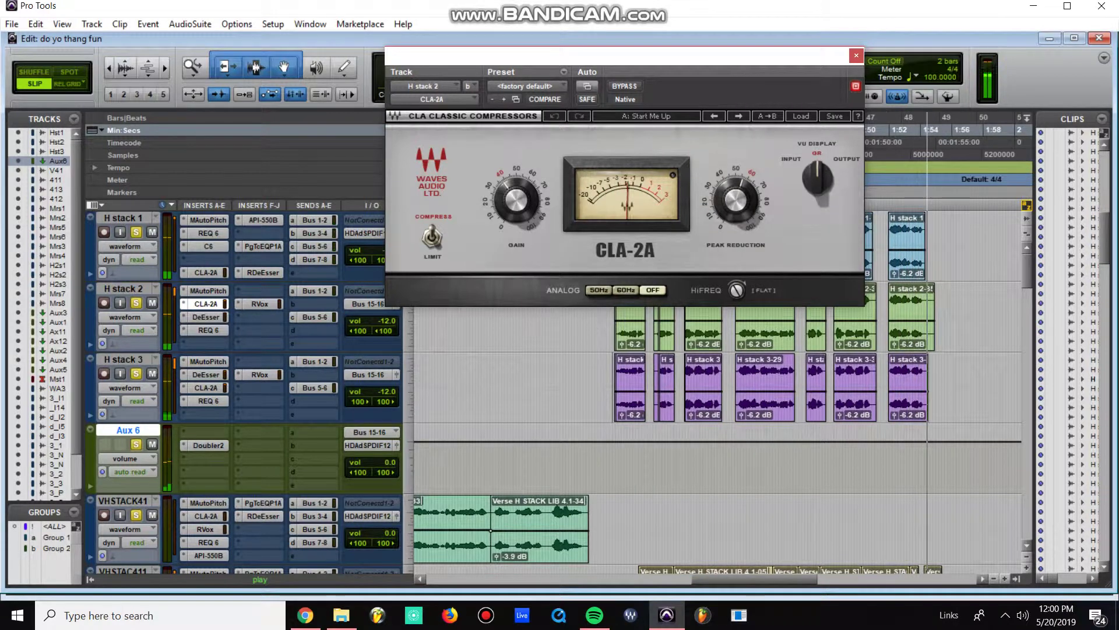
{"action": "key", "text": "space"}
{"action": "left_click_drag", "start_coordinate": [735, 199], "coordinate": [735, 203]}
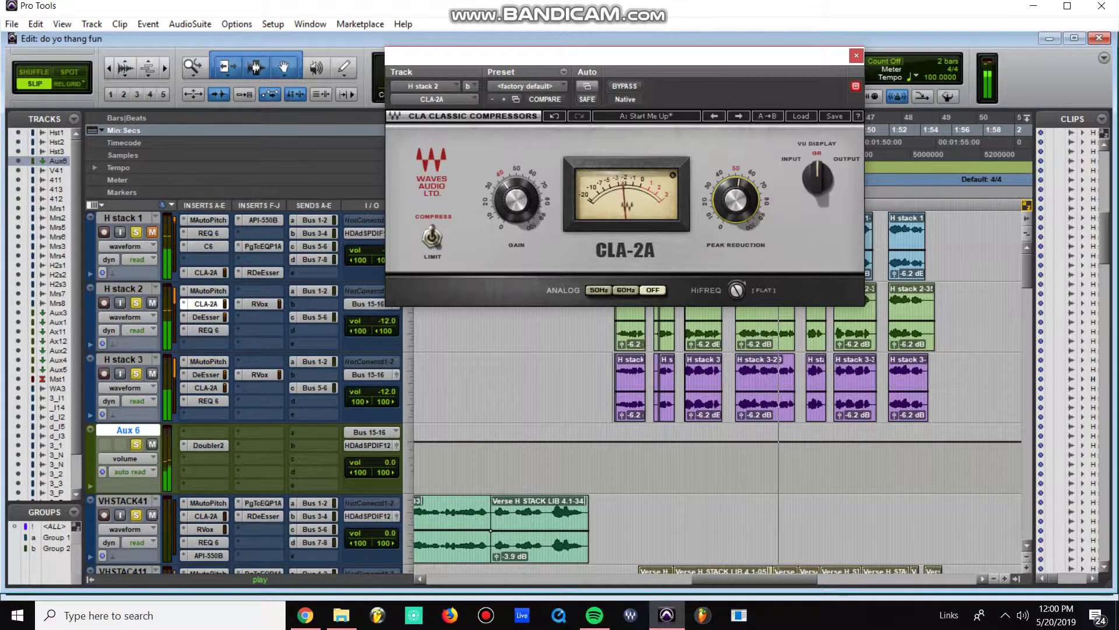
- Check H stack 3's RVox settings, then set H stack 2's track volume to -9.9 dB and stop playback
{"action": "left_click", "coordinate": [259, 374]}
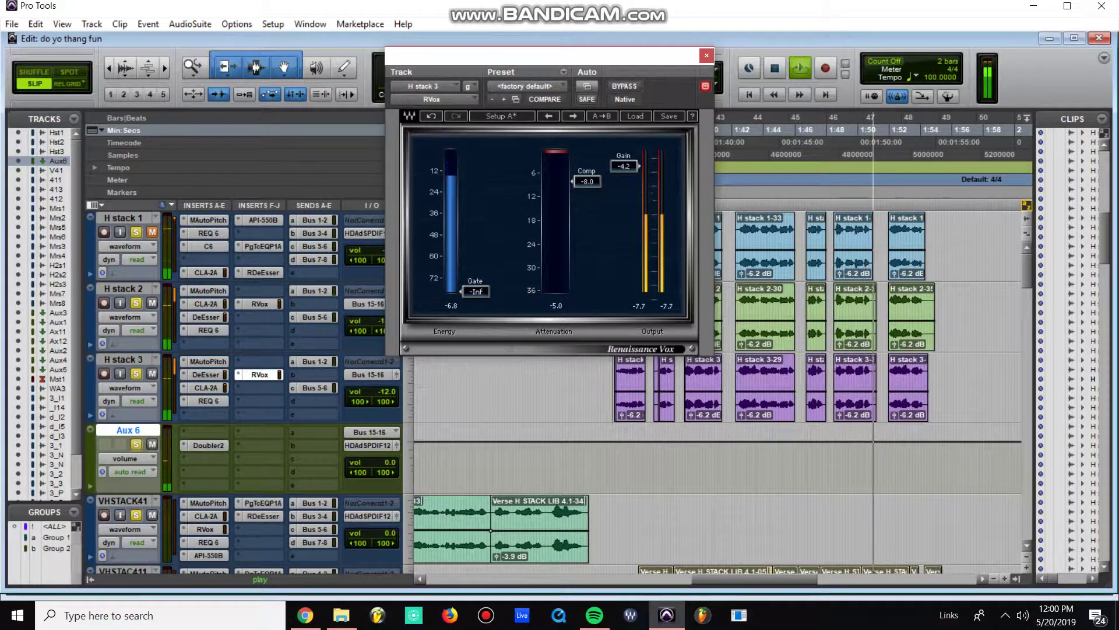
{"action": "left_click", "coordinate": [706, 54]}
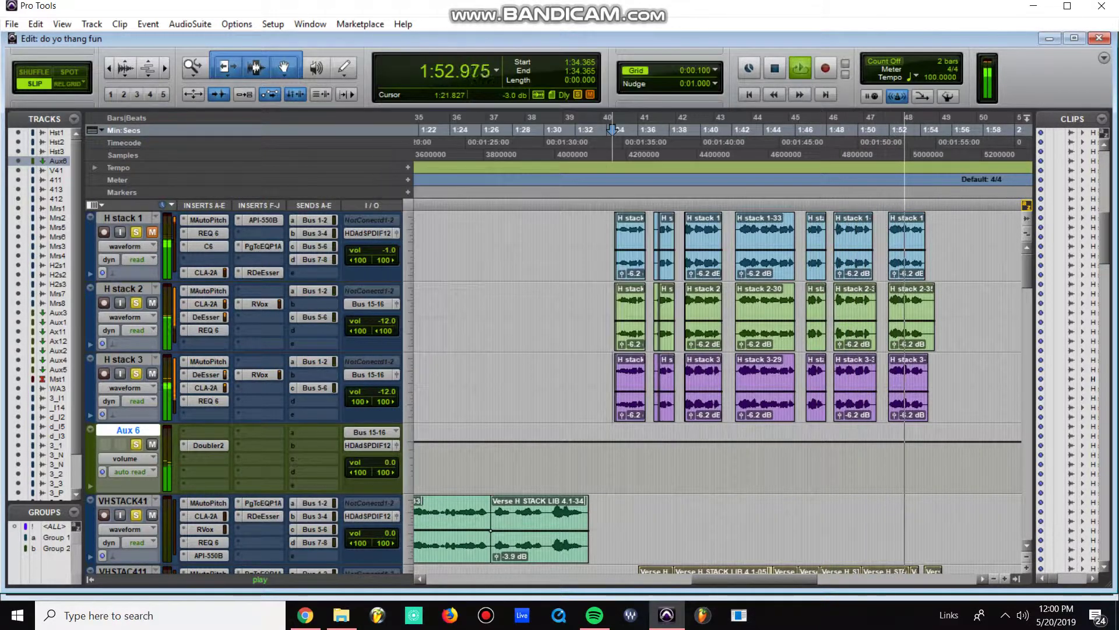
{"action": "left_click_drag", "start_coordinate": [386, 321], "coordinate": [385, 316]}
{"action": "key", "text": "space"}
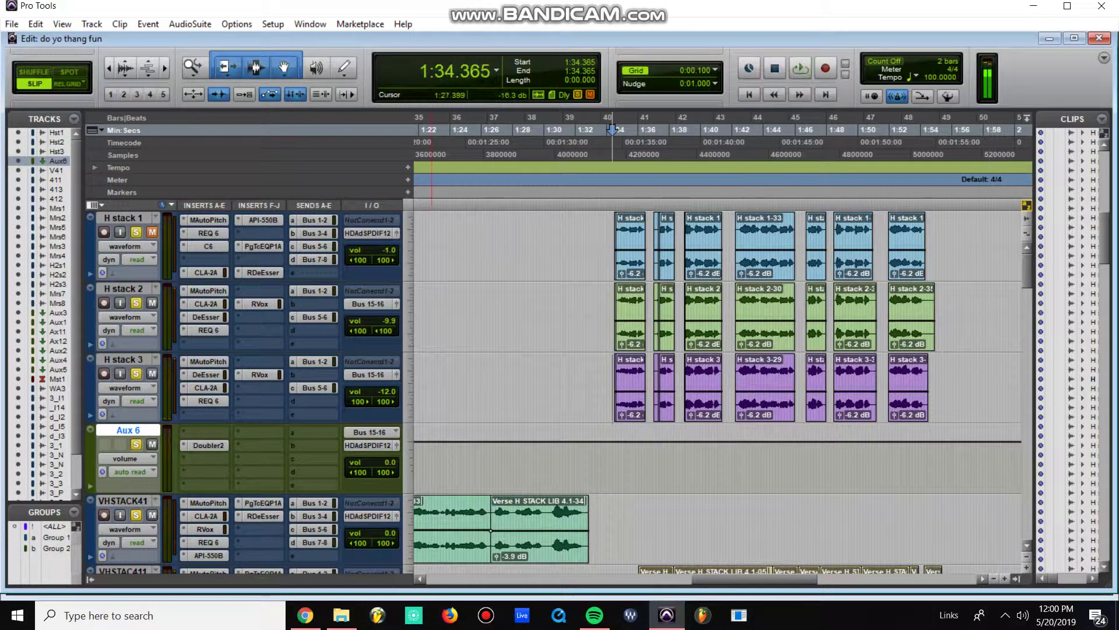
- Set H stack 3's track volume to -9.9 dB, select the span of H stack 1's clips and look over the verse stack tracks
{"action": "left_click_drag", "start_coordinate": [385, 391], "coordinate": [386, 389]}
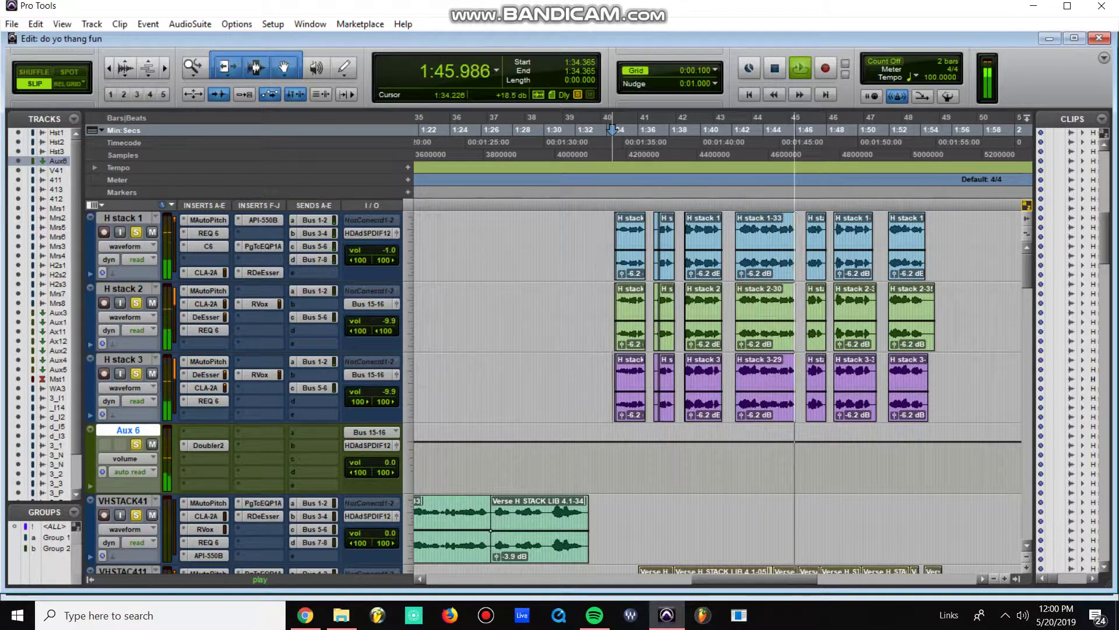
{"action": "left_click_drag", "start_coordinate": [610, 235], "coordinate": [989, 236]}
{"action": "scroll", "coordinate": [717, 391], "scroll_direction": "down", "scroll_amount": 1}
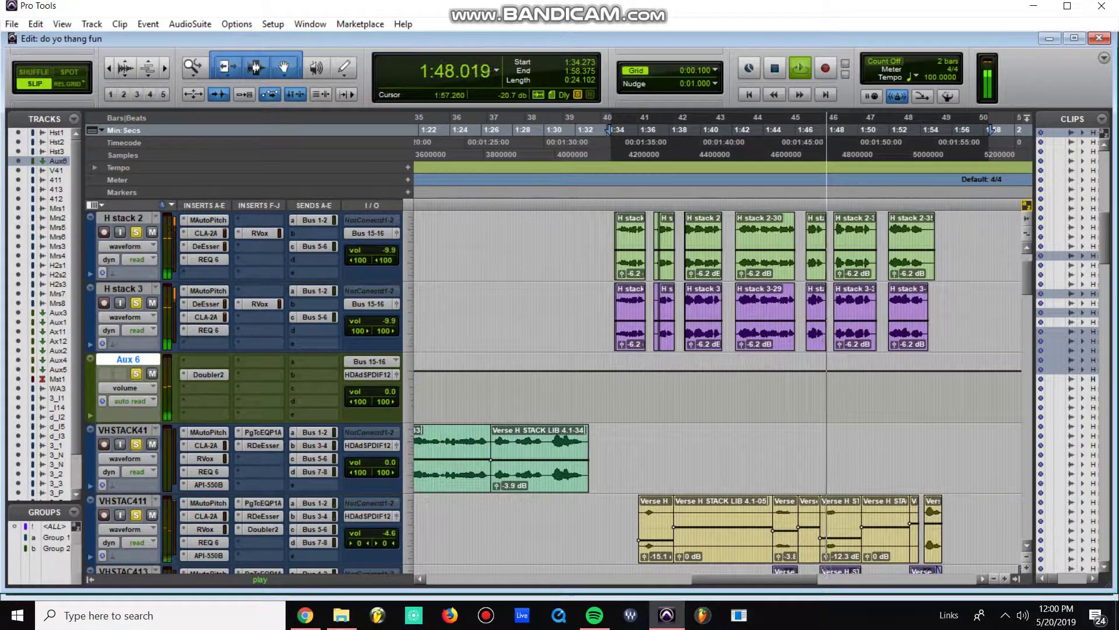
{"action": "scroll", "coordinate": [717, 390], "scroll_direction": "down", "scroll_amount": 1}
{"action": "scroll", "coordinate": [717, 390], "scroll_direction": "down", "scroll_amount": 1}
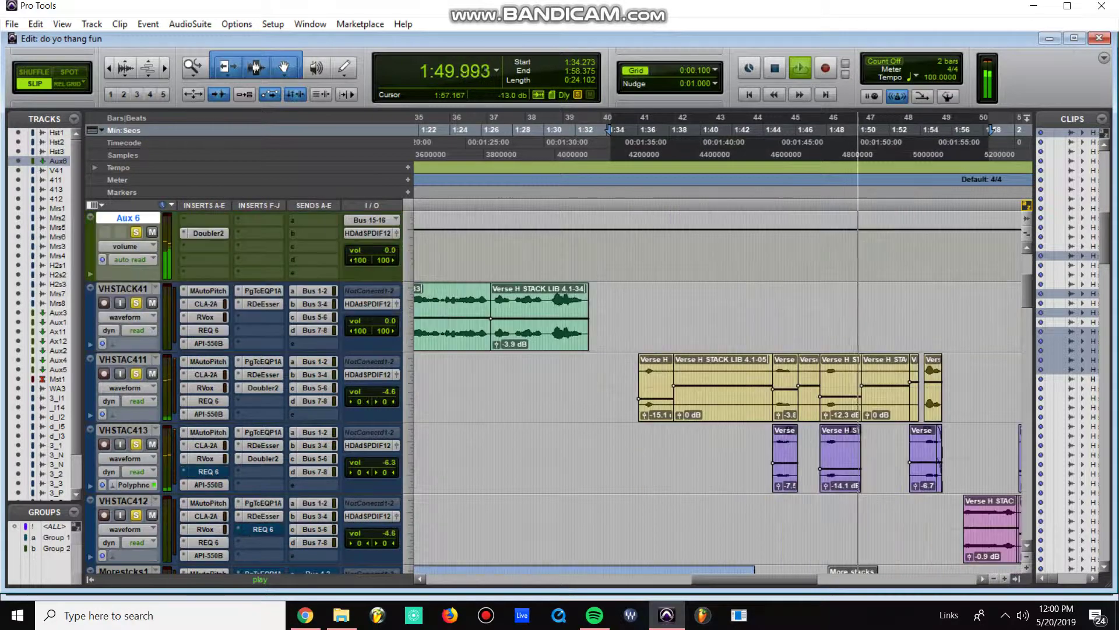
- Restart playback from 1:36.223 to listen to the hook stacks
{"action": "left_click", "coordinate": [641, 303]}
{"action": "scroll", "coordinate": [641, 303], "scroll_direction": "up", "scroll_amount": 3}
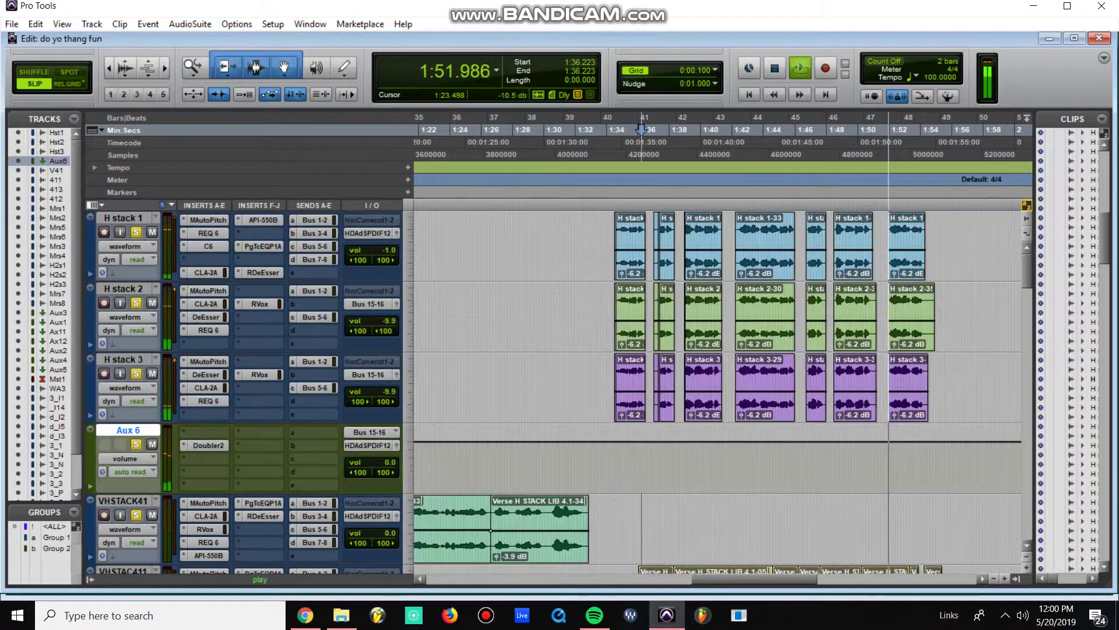
{"action": "key", "text": "space"}
{"action": "key", "text": "space"}
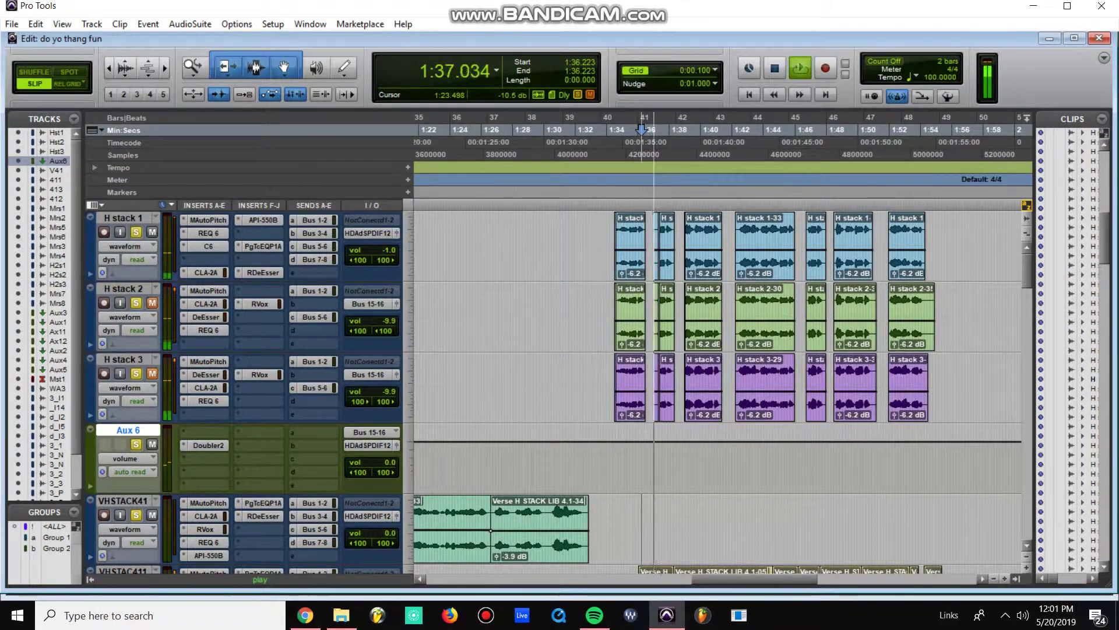
- Zoom in on the VHSTAC411 clips and replay them from 1:36.223
{"action": "scroll", "coordinate": [717, 391], "scroll_direction": "down", "scroll_amount": 2}
{"action": "scroll", "coordinate": [717, 390], "scroll_direction": "down", "scroll_amount": 1}
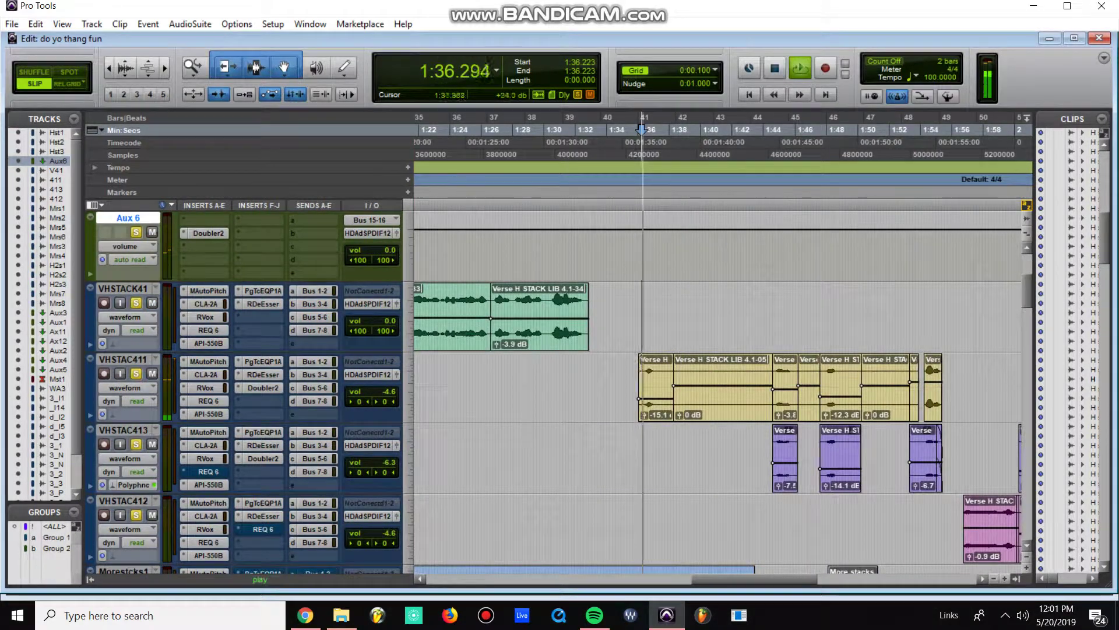
{"action": "key", "text": "t"}
{"action": "scroll", "coordinate": [717, 390], "scroll_direction": "right", "scroll_amount": 2}
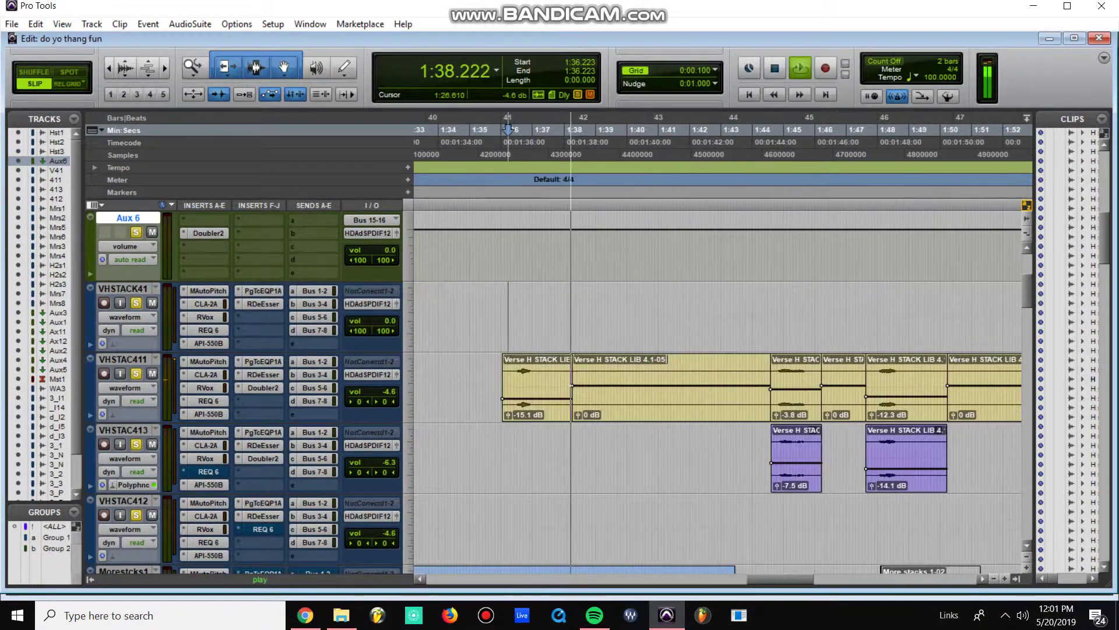
{"action": "key", "text": "space"}
{"action": "key", "text": "space"}
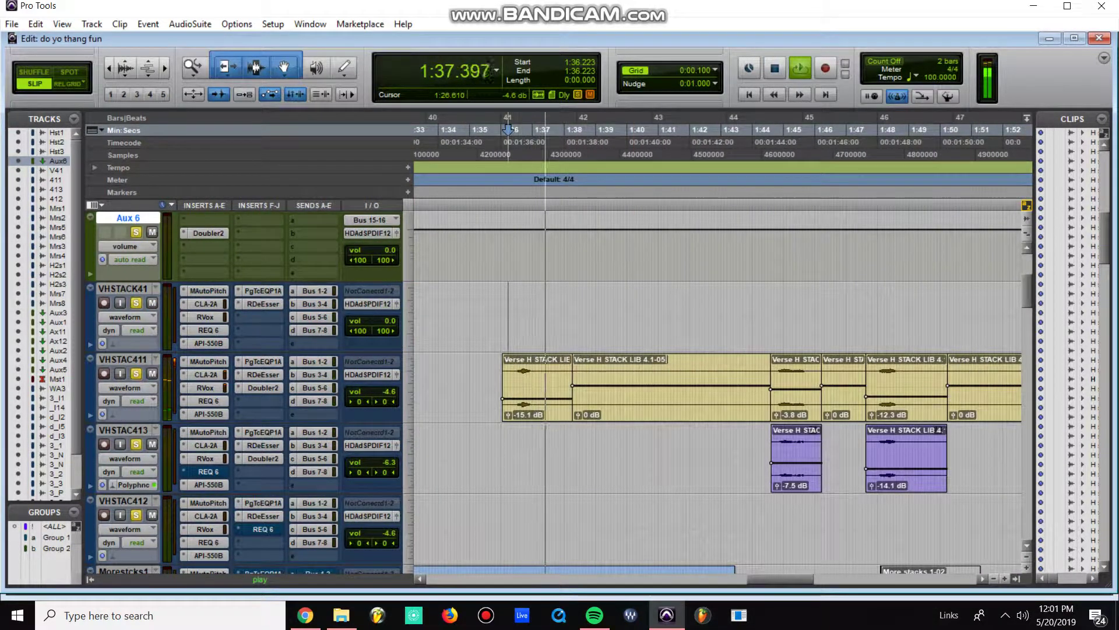
- Review the REQ 6 and API-550B equalizer settings on VHSTAC411 and close the plug-in window
{"action": "left_click", "coordinate": [208, 401]}
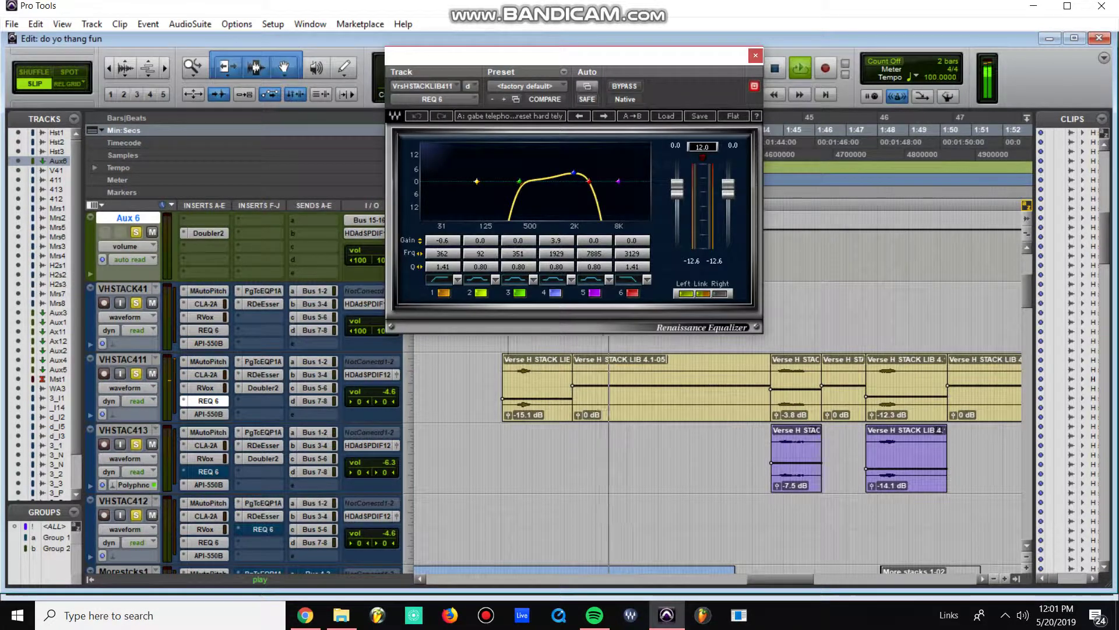
{"action": "left_click", "coordinate": [208, 413]}
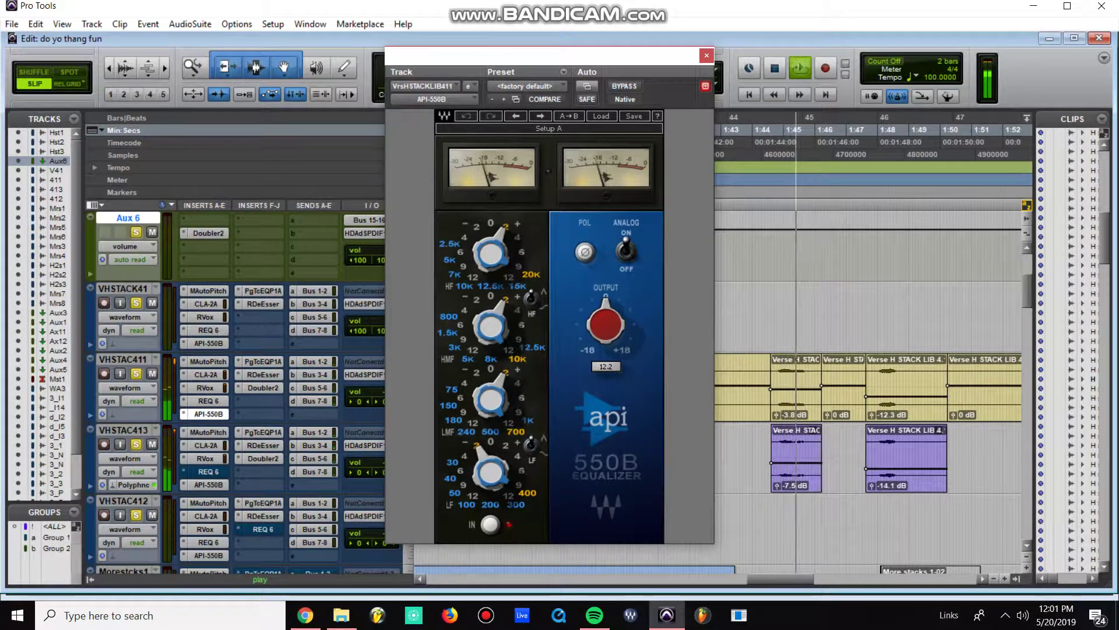
{"action": "key", "text": "ctrl+w"}
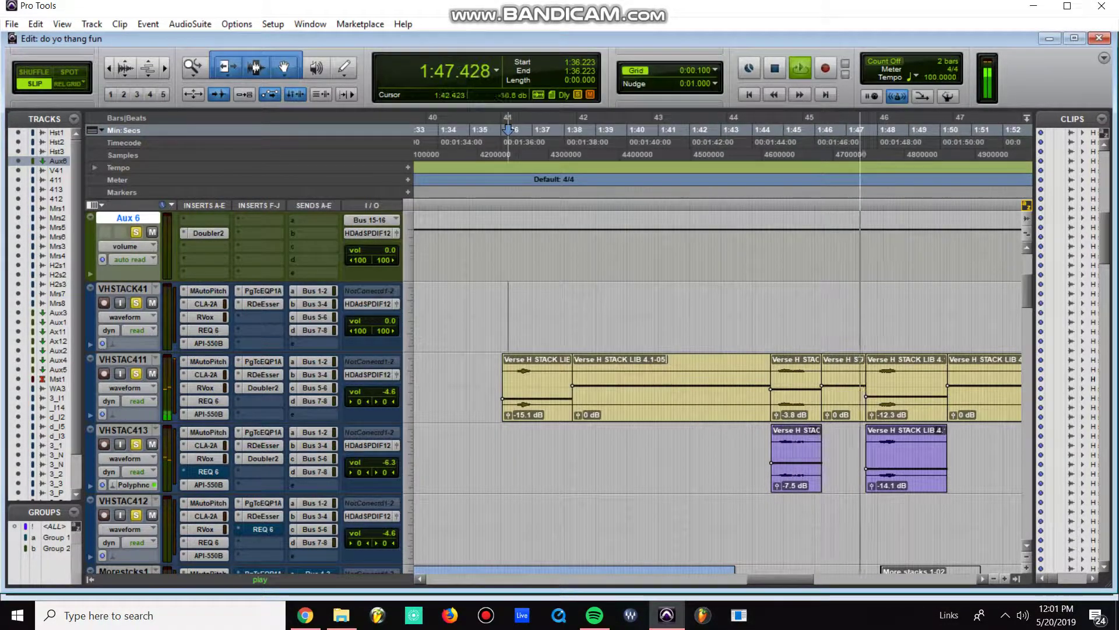
- Play from 1:44.582, open VHSTAC413's Polyphonic elastic audio settings and stop playback
{"action": "left_click", "coordinate": [770, 129]}
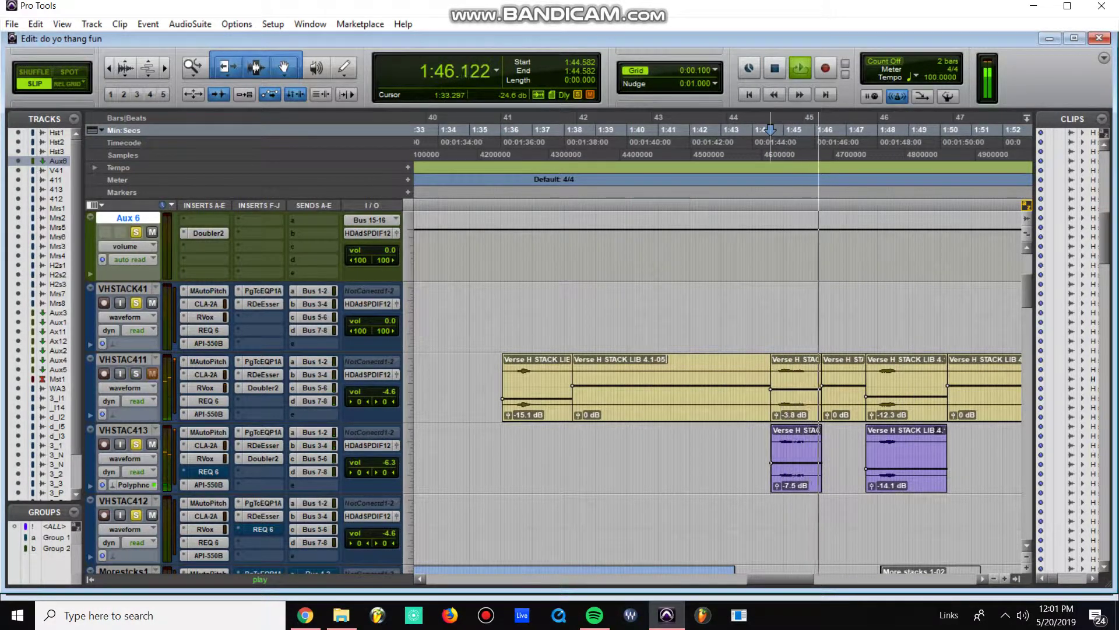
{"action": "left_click", "coordinate": [116, 484]}
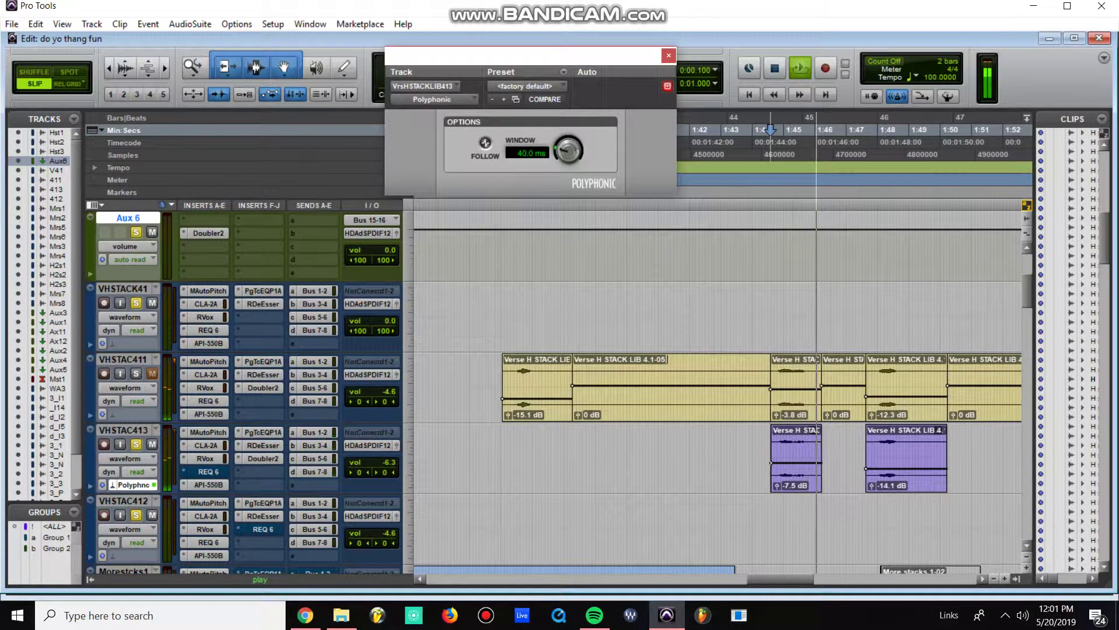
{"action": "key", "text": "space"}
- Check the Elastic Properties of VHSTAC413's first clip for its pitch shift, close them and play the clip
{"action": "left_click_drag", "start_coordinate": [820, 443], "coordinate": [837, 461]}
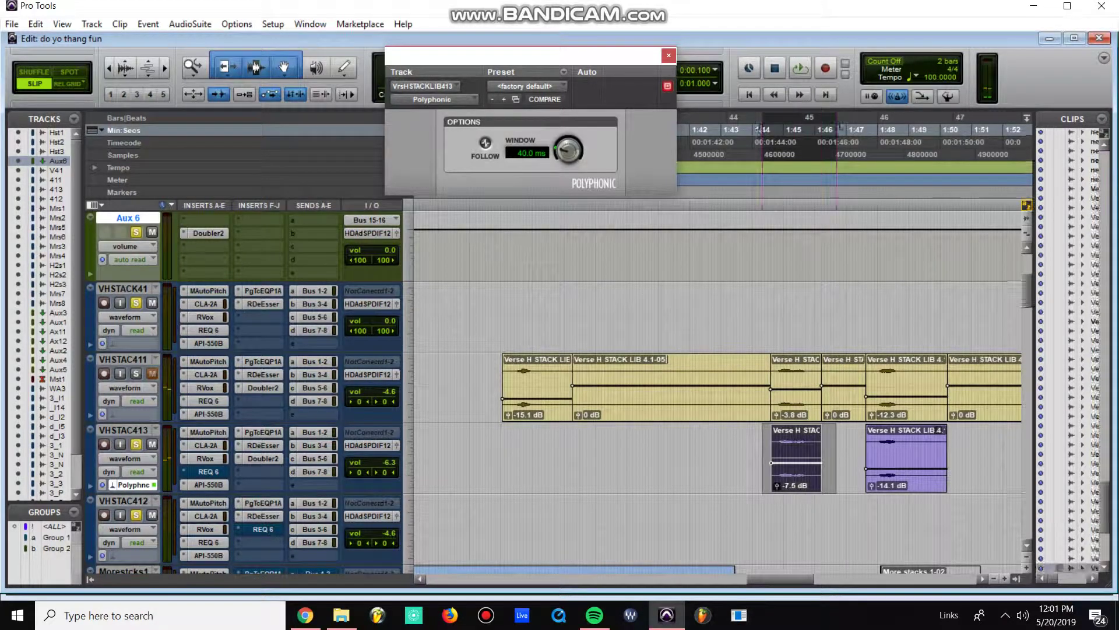
{"action": "right_click", "coordinate": [810, 487]}
{"action": "left_click", "coordinate": [738, 128]}
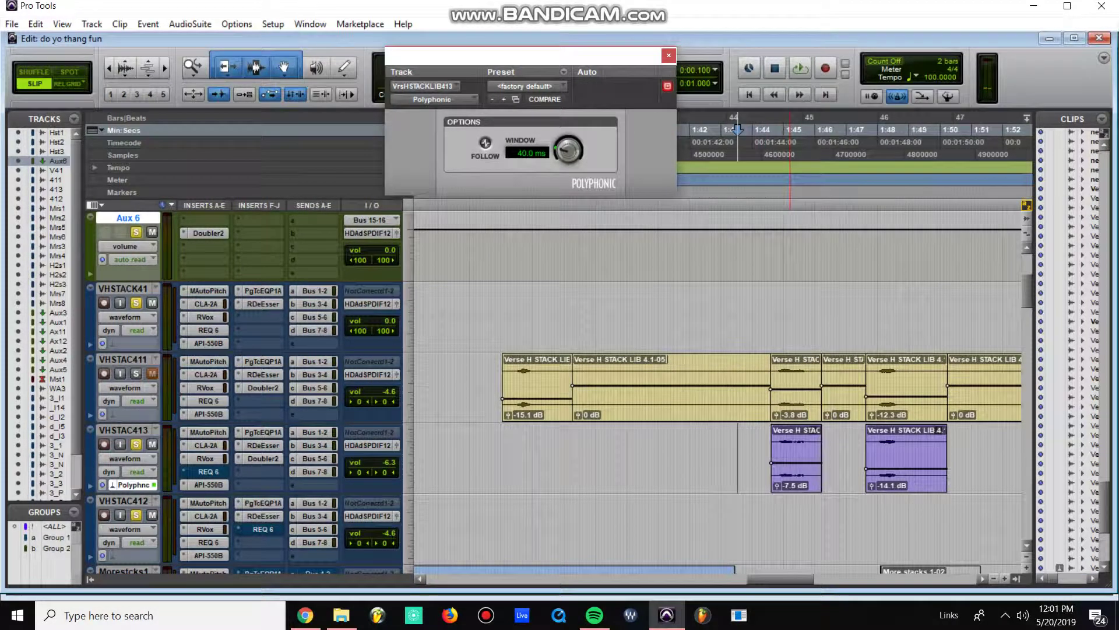
{"action": "right_click", "coordinate": [768, 130]}
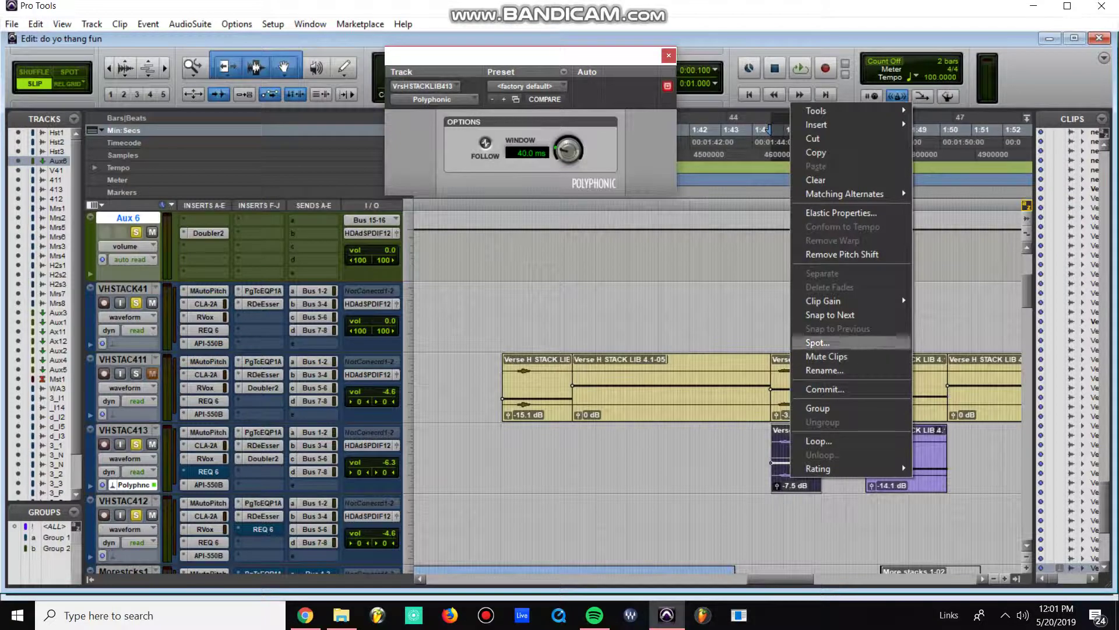
{"action": "left_click", "coordinate": [838, 212]}
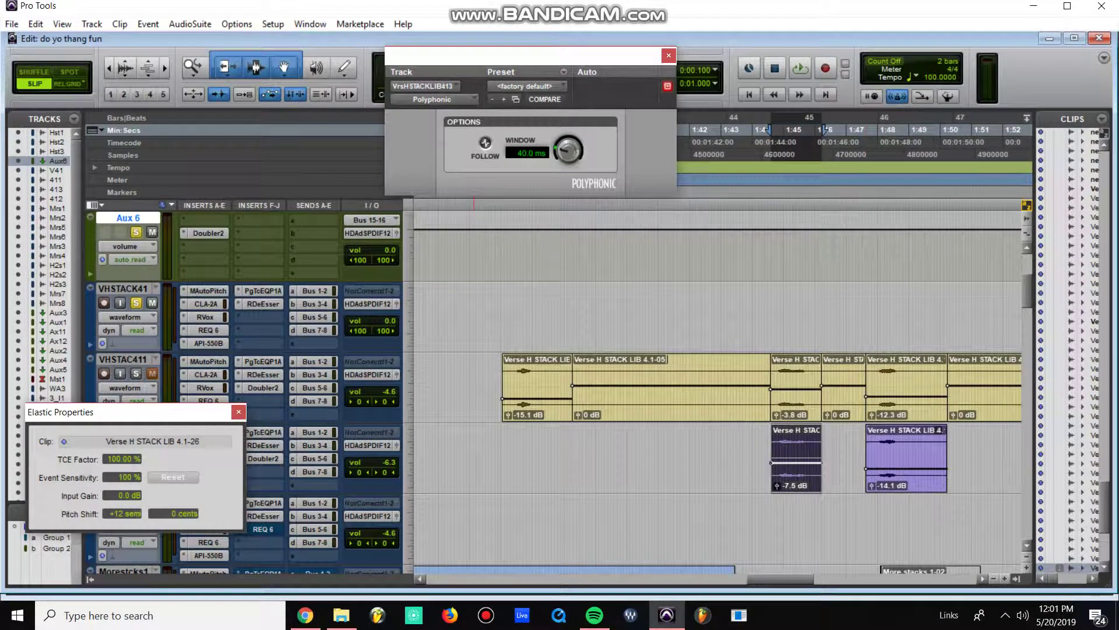
{"action": "key", "text": "alt+5"}
{"action": "key", "text": "space"}
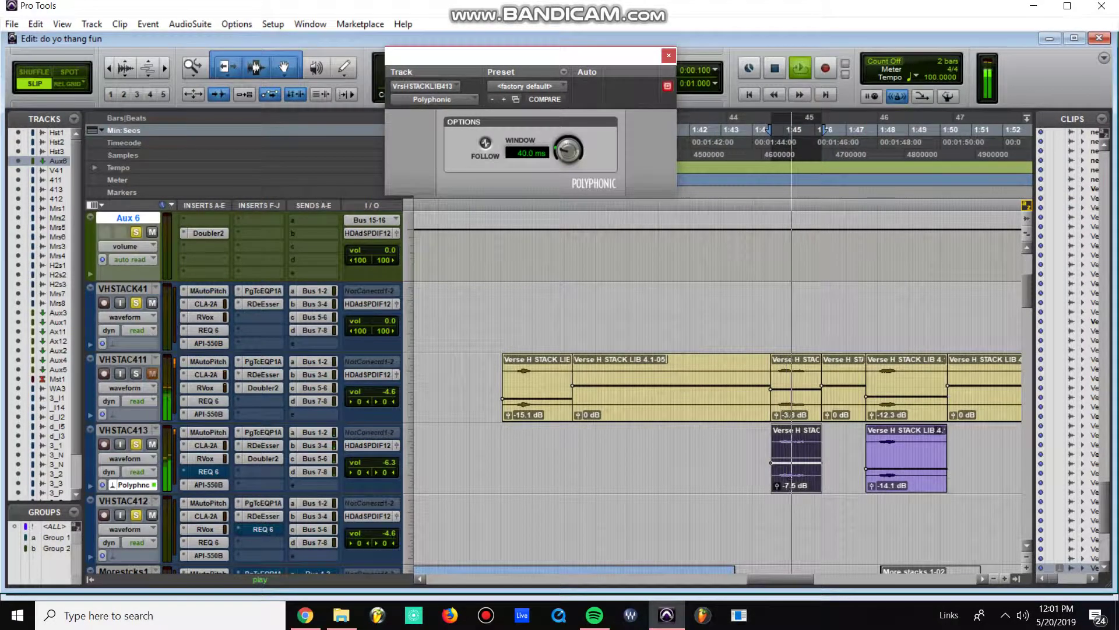
- Play from 1:44.396 and review the Doubler2 settings on VHSTAC411
{"action": "left_click", "coordinate": [764, 457]}
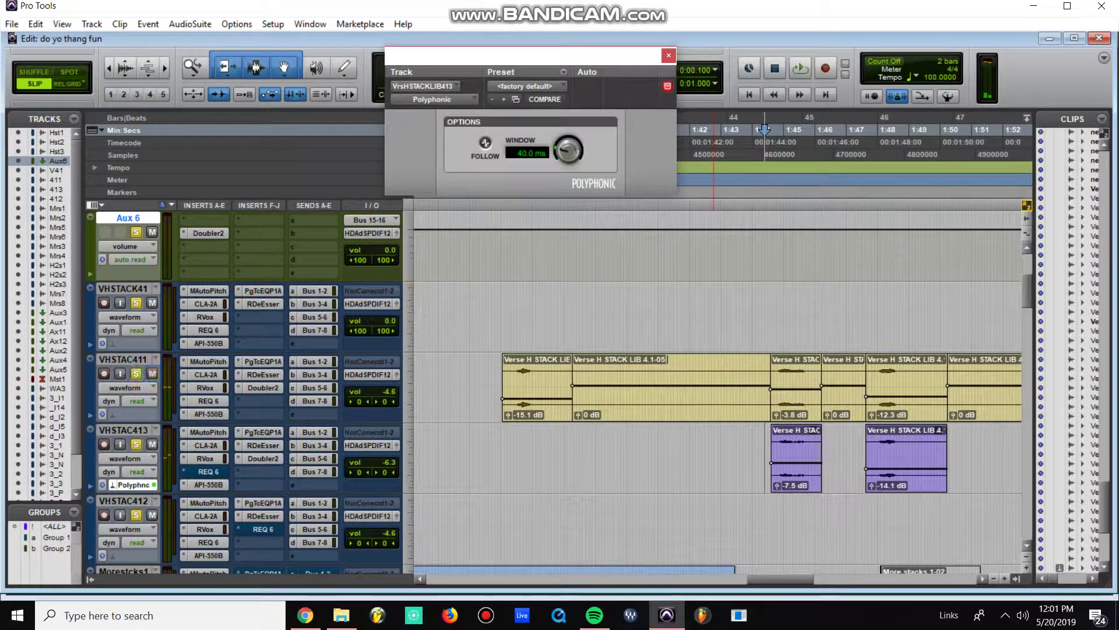
{"action": "key", "text": "space"}
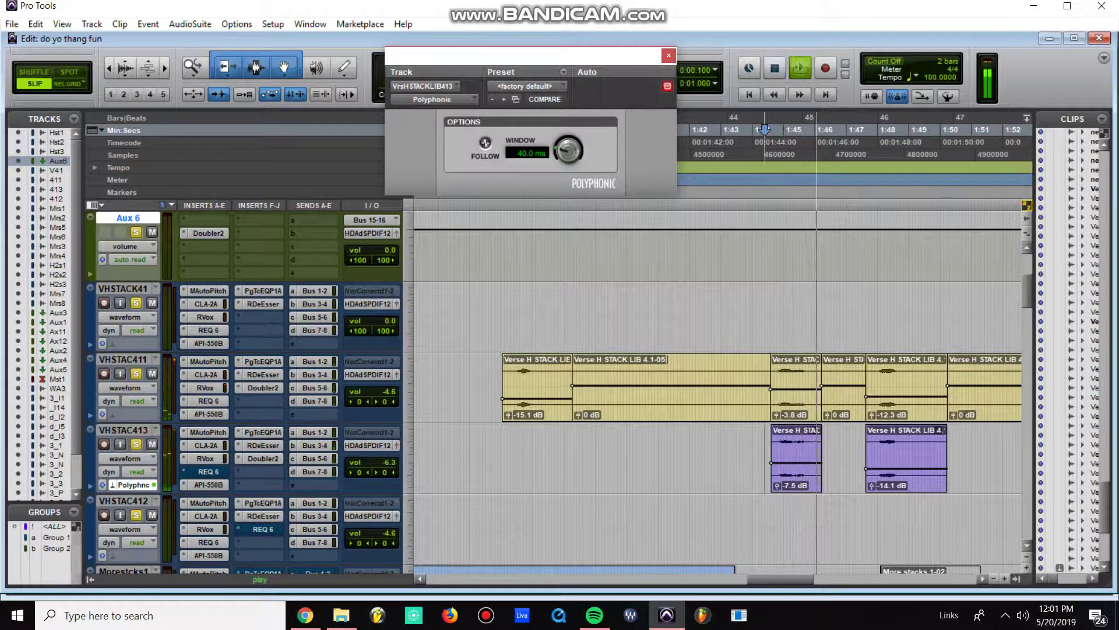
{"action": "left_click", "coordinate": [263, 388]}
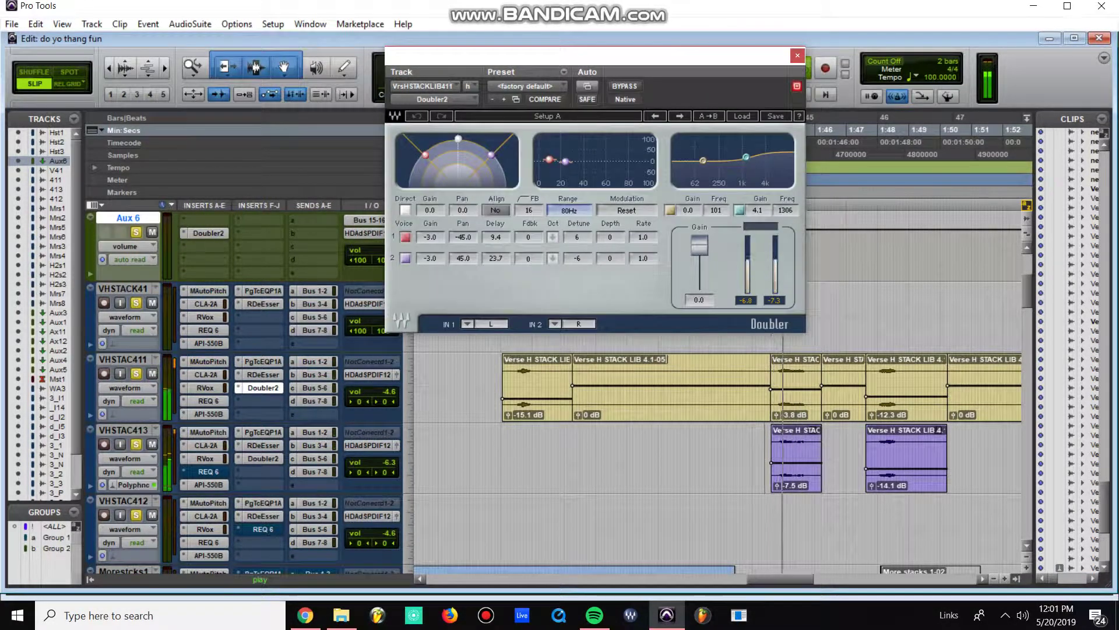
{"action": "left_click", "coordinate": [797, 55]}
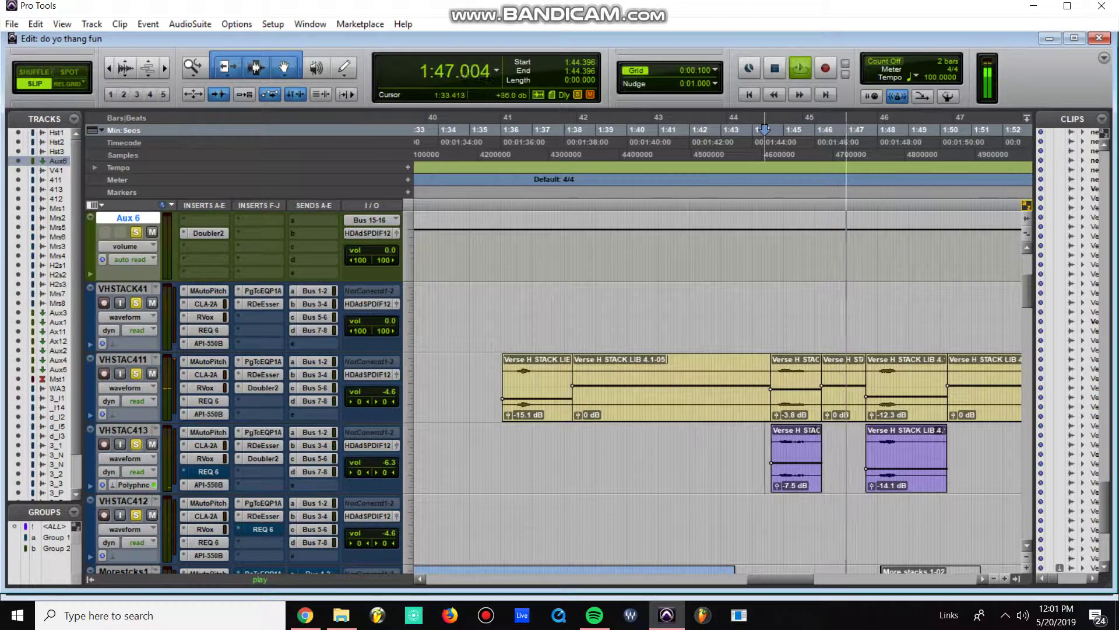
- Check VHSTAC411's Bus 3-4, Bus 5-6 and Bus 7-8 sends and find the aux return tracks they feed
{"action": "key", "text": "space"}
{"action": "left_click", "coordinate": [314, 374]}
{"action": "scroll", "coordinate": [717, 349], "scroll_direction": "down", "scroll_amount": 2}
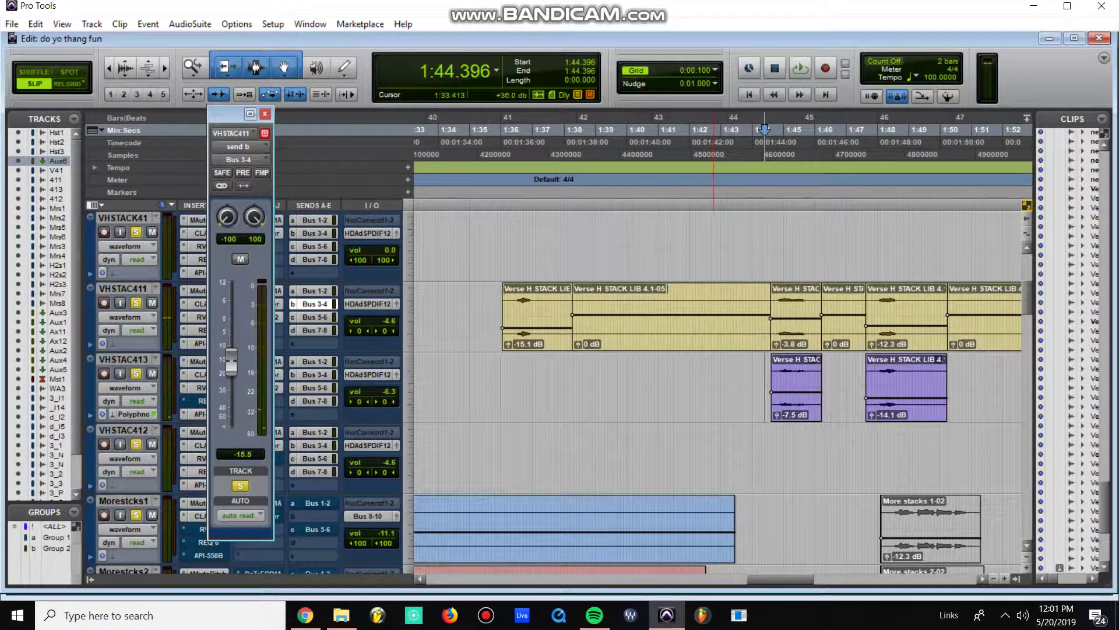
{"action": "left_click", "coordinate": [314, 317]}
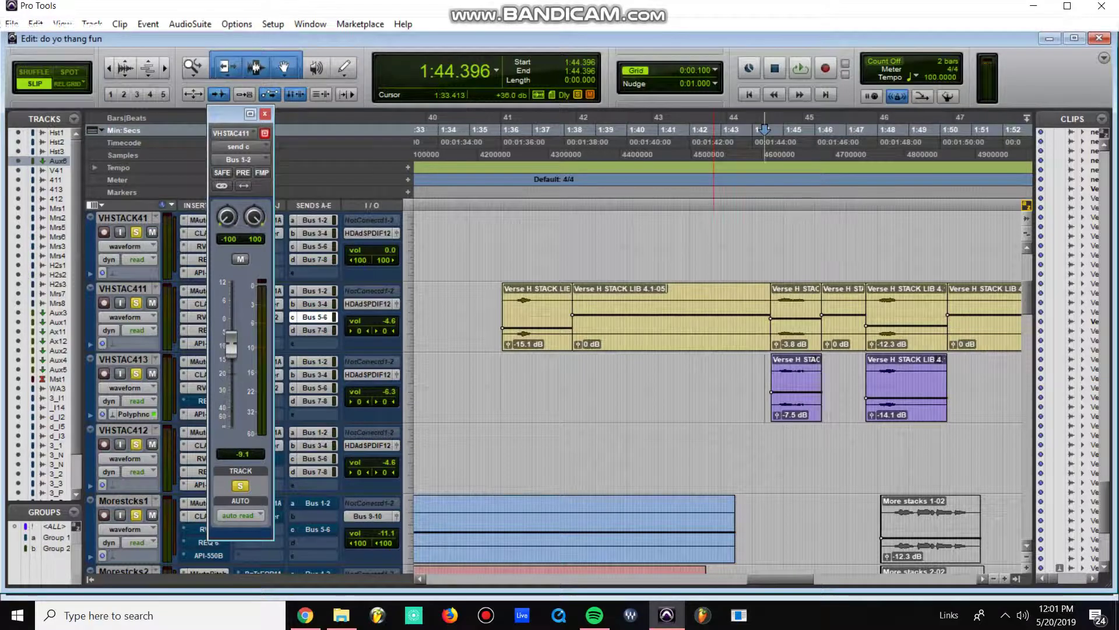
{"action": "left_click", "coordinate": [315, 330]}
{"action": "scroll", "coordinate": [717, 388], "scroll_direction": "down", "scroll_amount": 17}
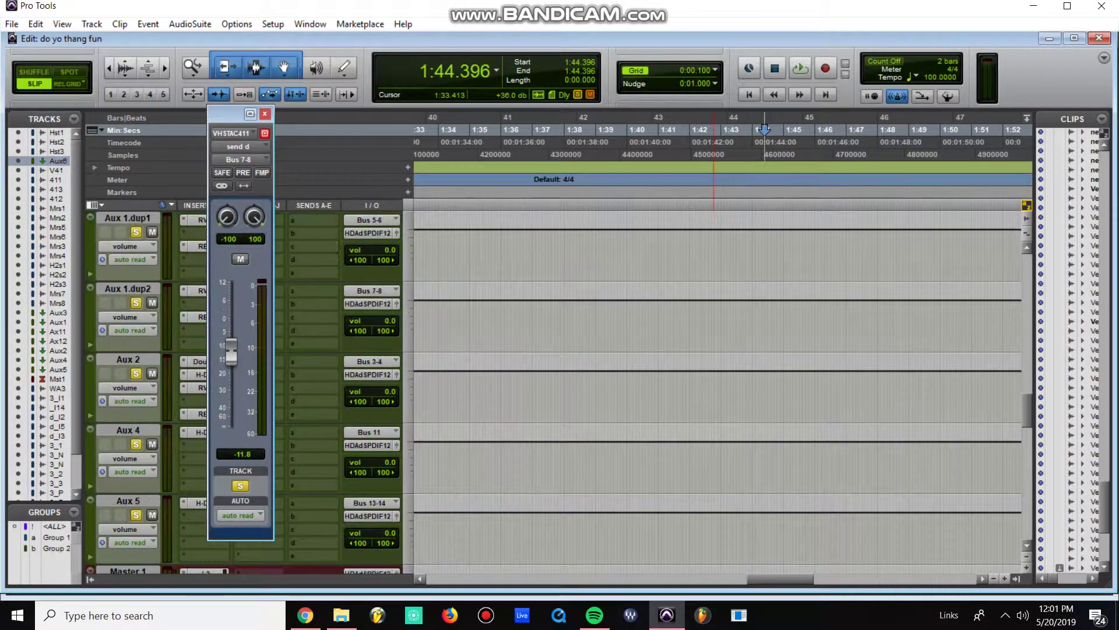
{"action": "scroll", "coordinate": [717, 388], "scroll_direction": "up", "scroll_amount": 2}
{"action": "key", "text": "ctrl+w"}
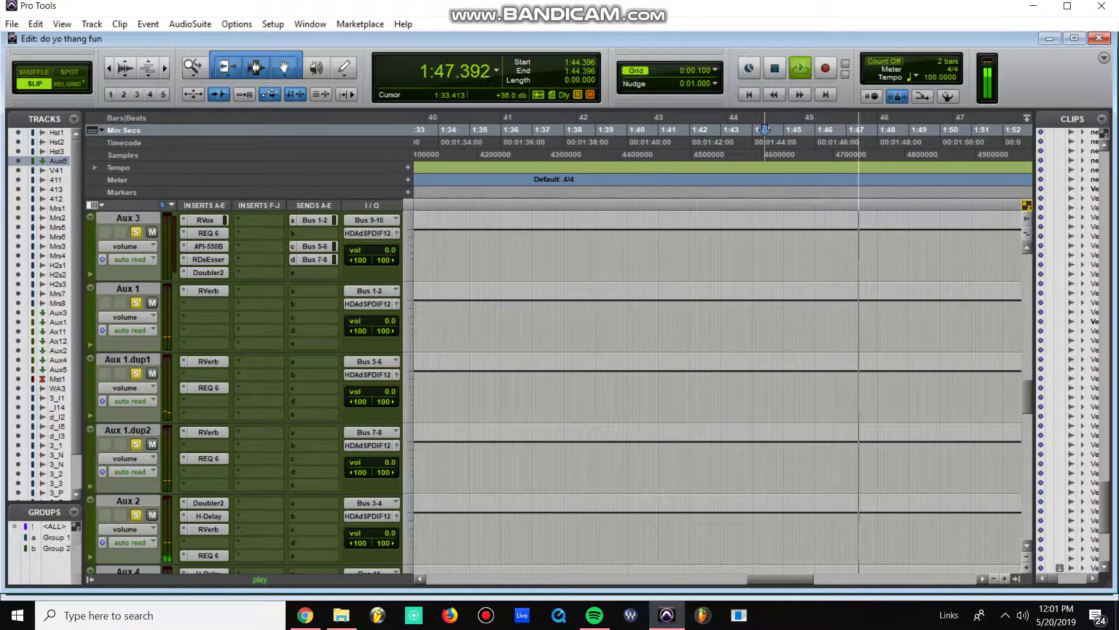
- Replay from 1:44.396 and review Aux 2's Doubler2, H-Delay and RVerb settings
{"action": "key", "text": "space"}
{"action": "key", "text": "space"}
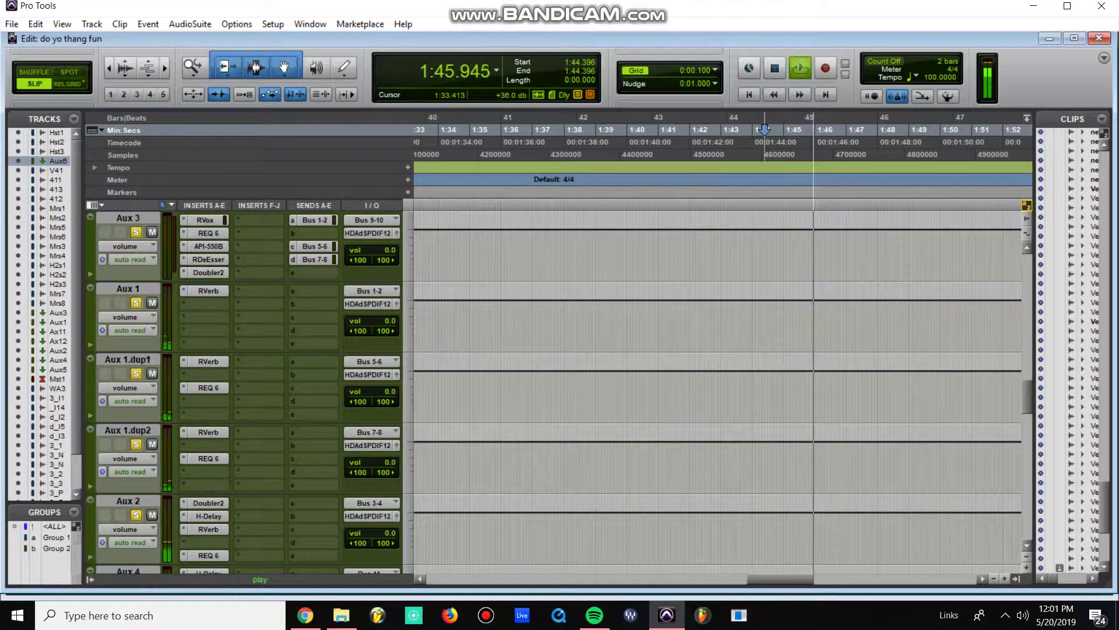
{"action": "scroll", "coordinate": [554, 390], "scroll_direction": "down", "scroll_amount": 3}
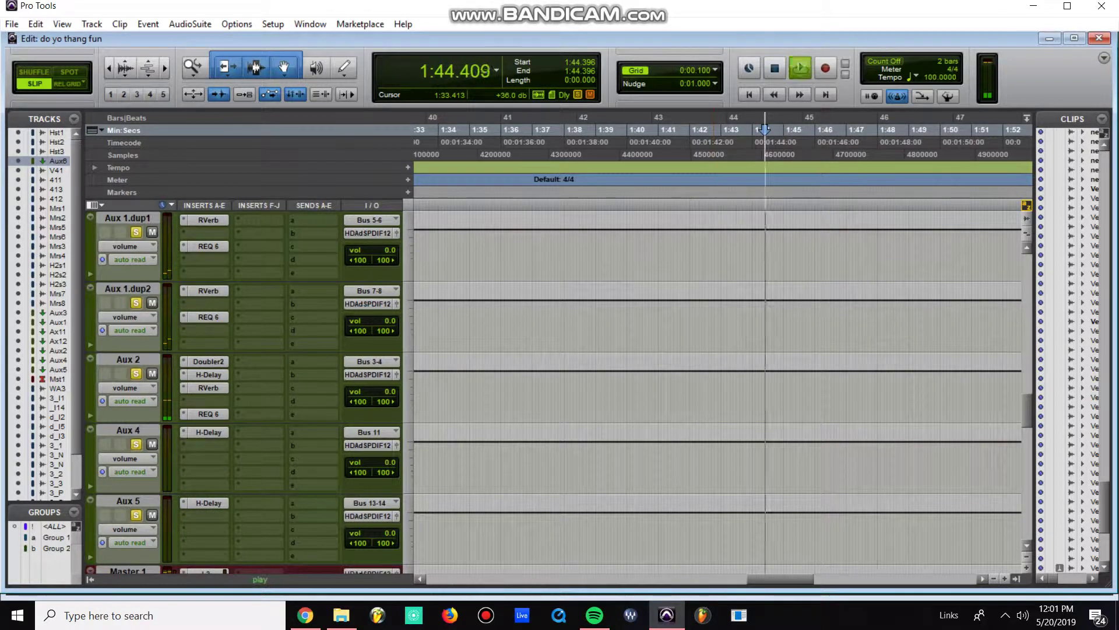
{"action": "left_click", "coordinate": [208, 361]}
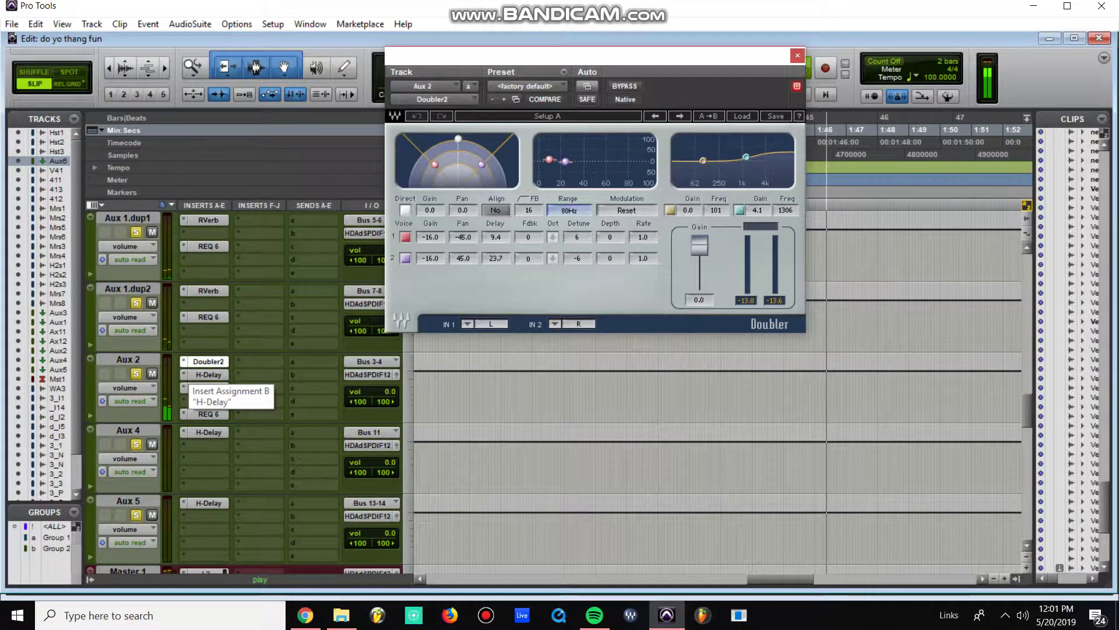
{"action": "left_click", "coordinate": [208, 374]}
{"action": "left_click", "coordinate": [208, 388]}
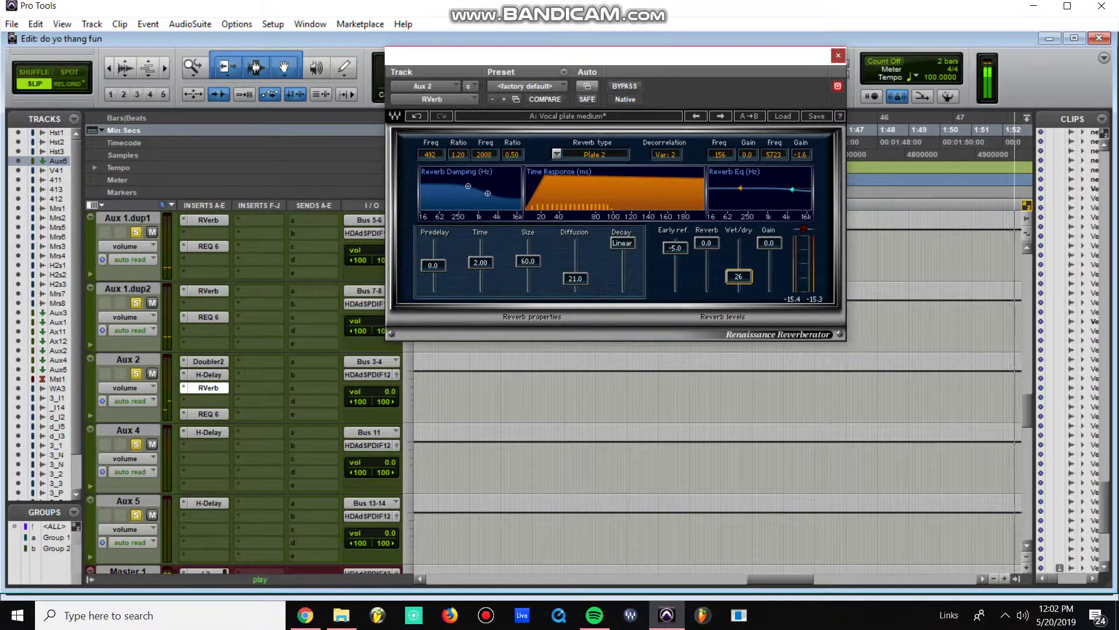
{"action": "left_click", "coordinate": [838, 55]}
- Delete the opening part of VHSTAC413's last visible clip, up to the start of the VHSTAC411 clip above it
{"action": "scroll", "coordinate": [723, 392], "scroll_direction": "up", "scroll_amount": 7}
{"action": "key", "text": "space"}
{"action": "key", "text": "space"}
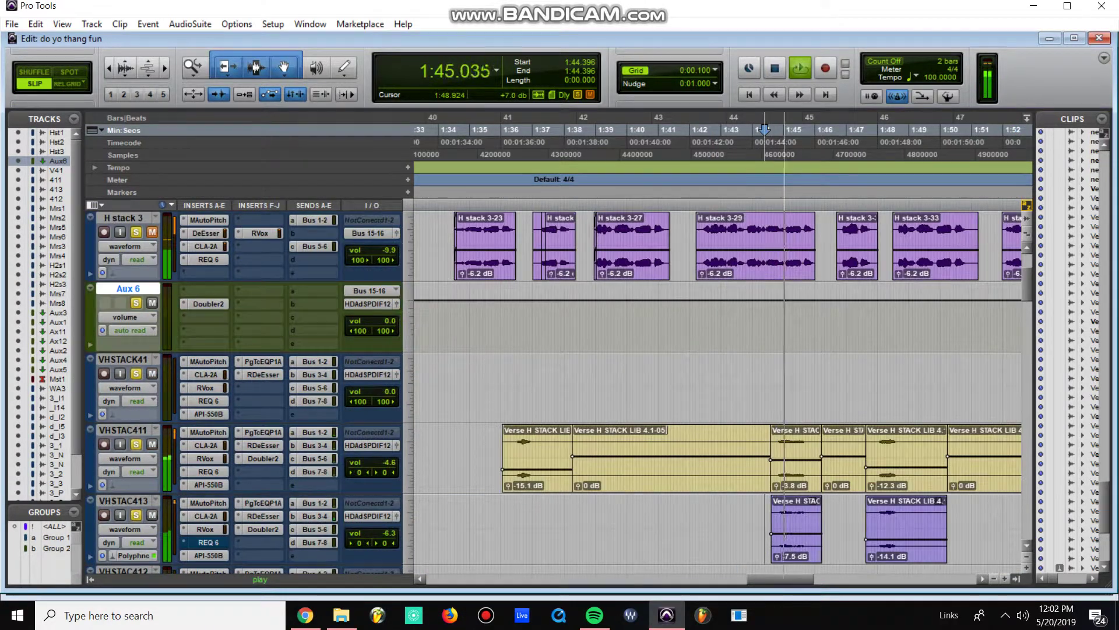
{"action": "scroll", "coordinate": [717, 386], "scroll_direction": "right", "scroll_amount": 2}
{"action": "scroll", "coordinate": [716, 386], "scroll_direction": "down", "scroll_amount": 1}
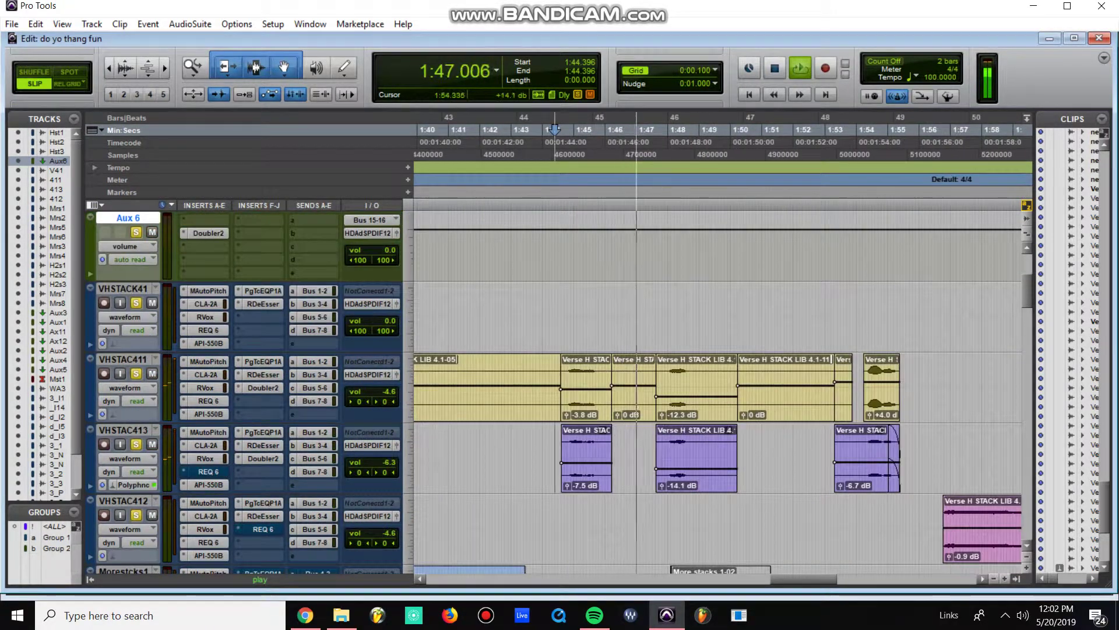
{"action": "left_click_drag", "start_coordinate": [864, 444], "coordinate": [825, 453]}
{"action": "key", "text": "Delete"}
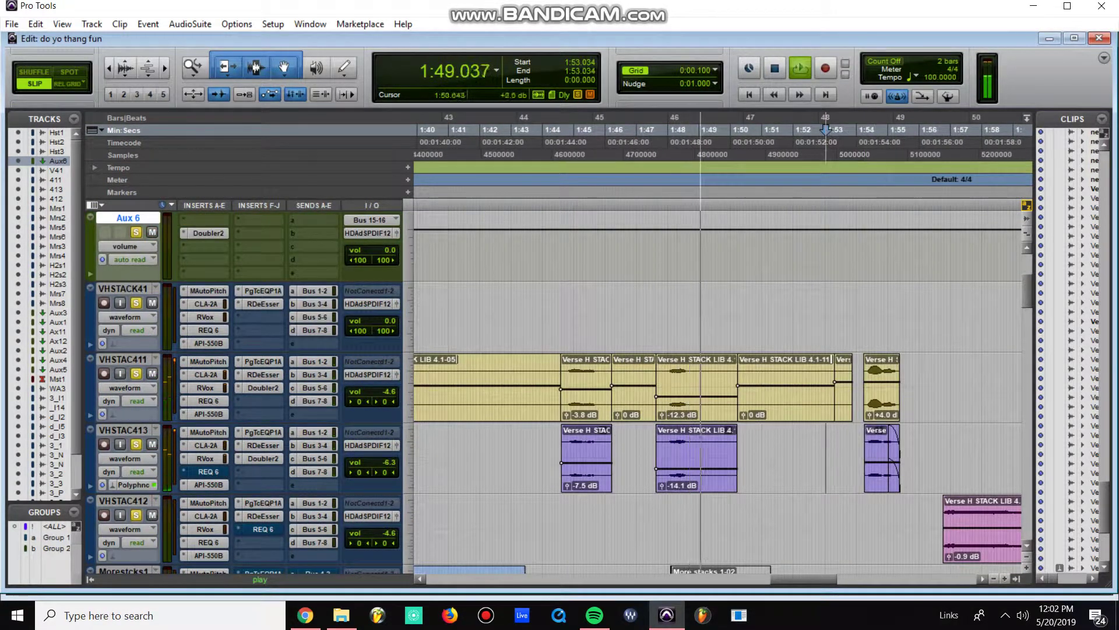
- Mute VHSTAC411 and replay VHSTAC413's middle clip from 1:47.972
{"action": "left_click", "coordinate": [667, 437]}
{"action": "key", "text": "space"}
{"action": "key", "text": "space"}
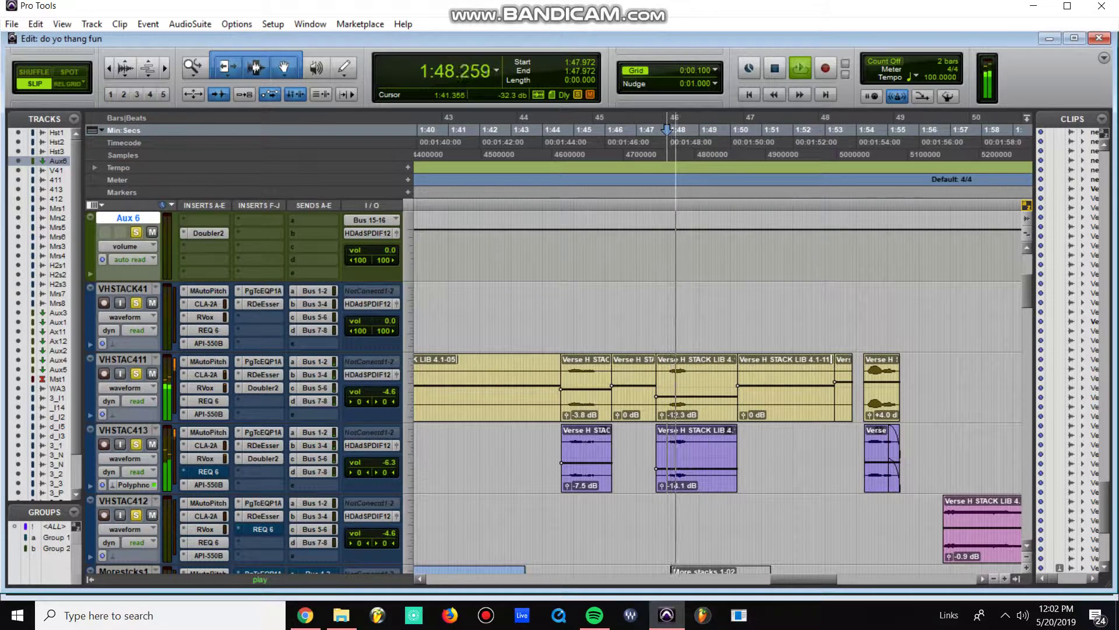
{"action": "left_click", "coordinate": [152, 373]}
{"action": "key", "text": "space"}
{"action": "key", "text": "space"}
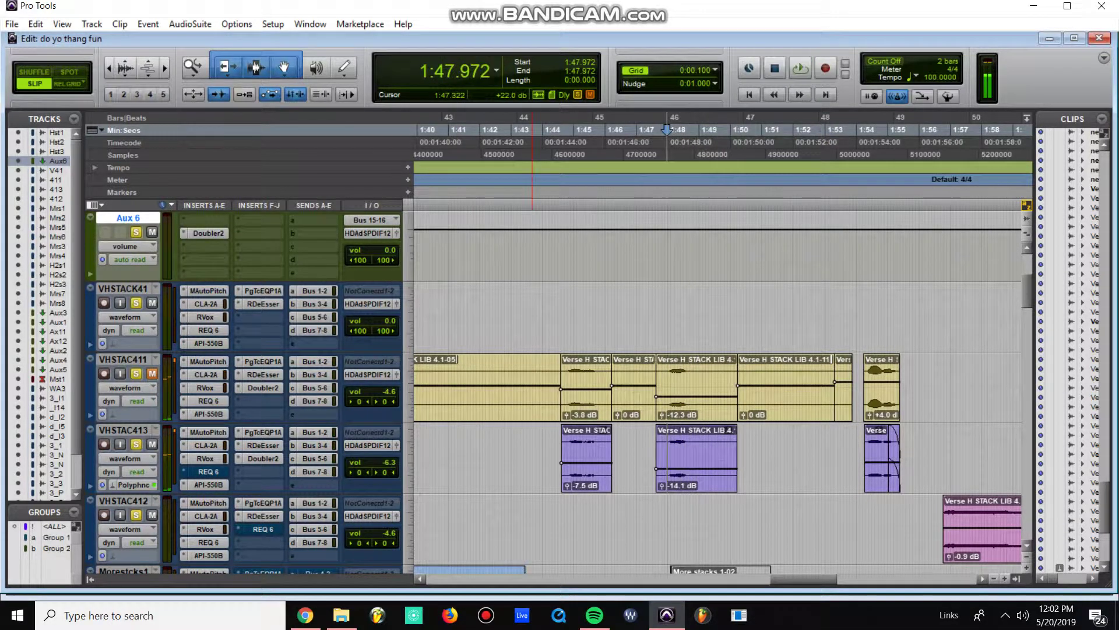
- Play VHSTAC413's middle clip from 1:47.972, then its following short clip from 1:54.195
{"action": "key", "text": "space"}
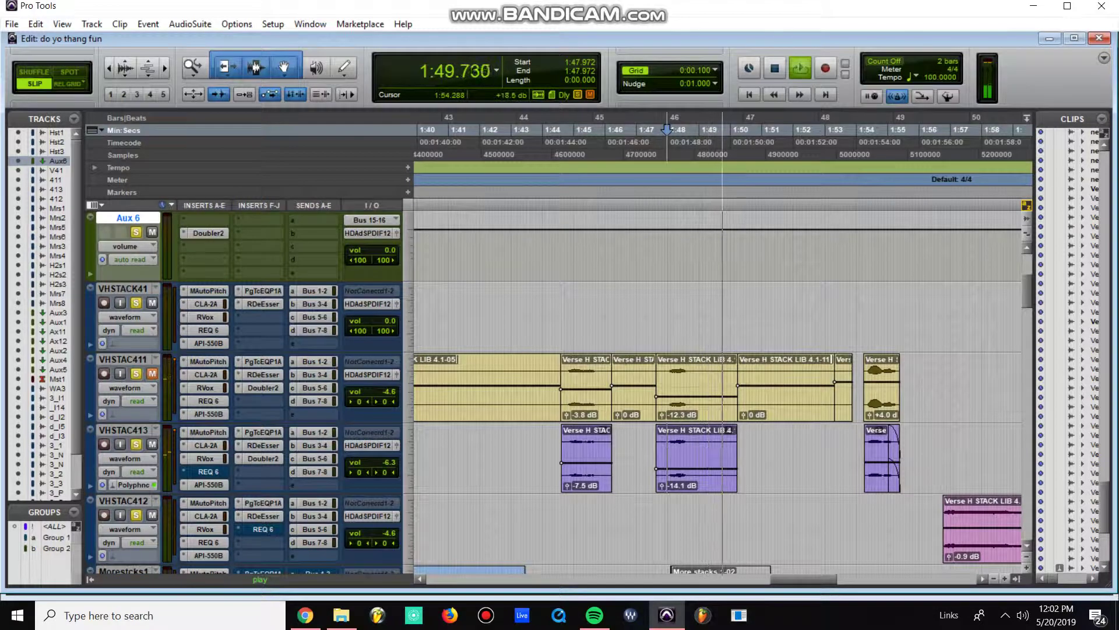
{"action": "left_click", "coordinate": [862, 449]}
{"action": "key", "text": "space"}
{"action": "key", "text": "space"}
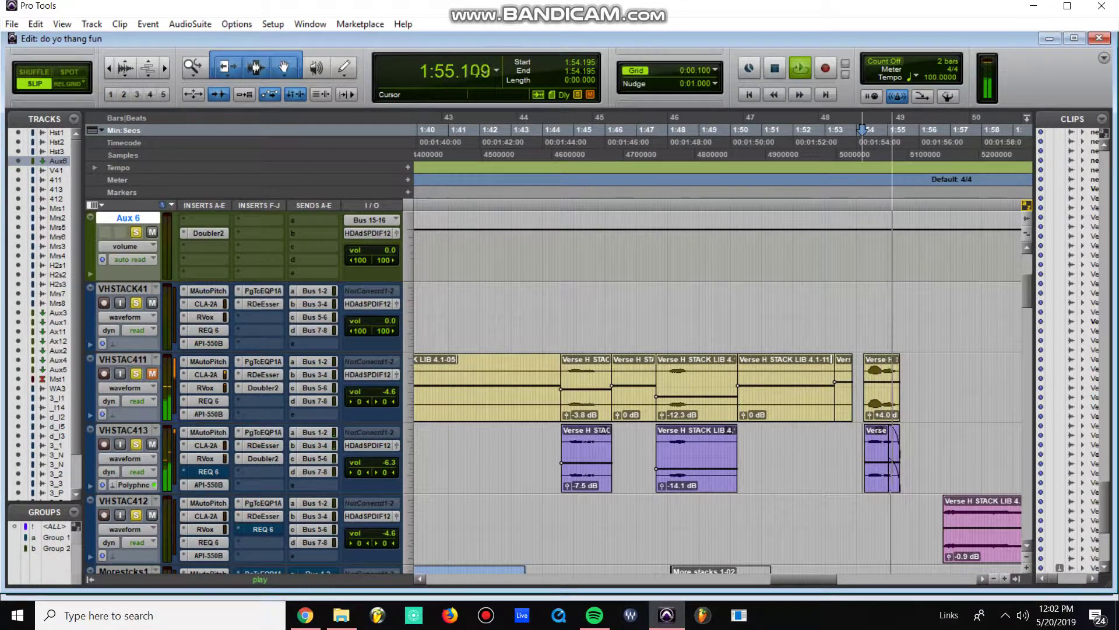
- Select VHSTAC413's middle clip and check its pitch shift in the Elastic Properties
{"action": "mouse_move", "coordinate": [653, 460]}
{"action": "left_mouse_down"}
{"action": "mouse_move", "coordinate": [719, 461]}
{"action": "mouse_move", "coordinate": [645, 460]}
{"action": "left_mouse_up"}
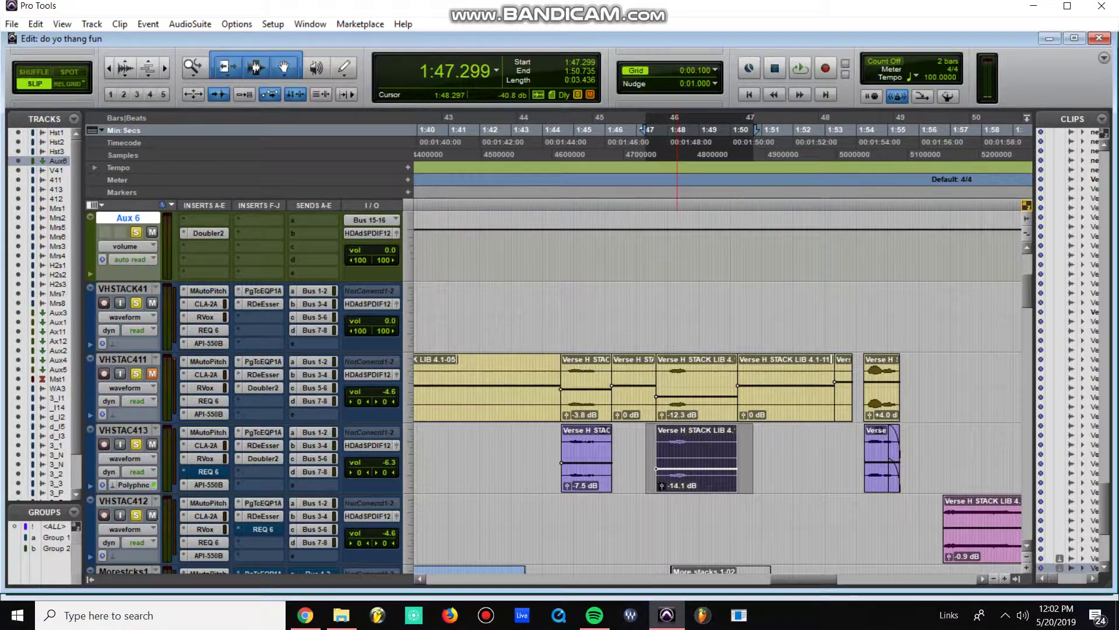
{"action": "right_click", "coordinate": [677, 460]}
{"action": "left_click", "coordinate": [734, 220]}
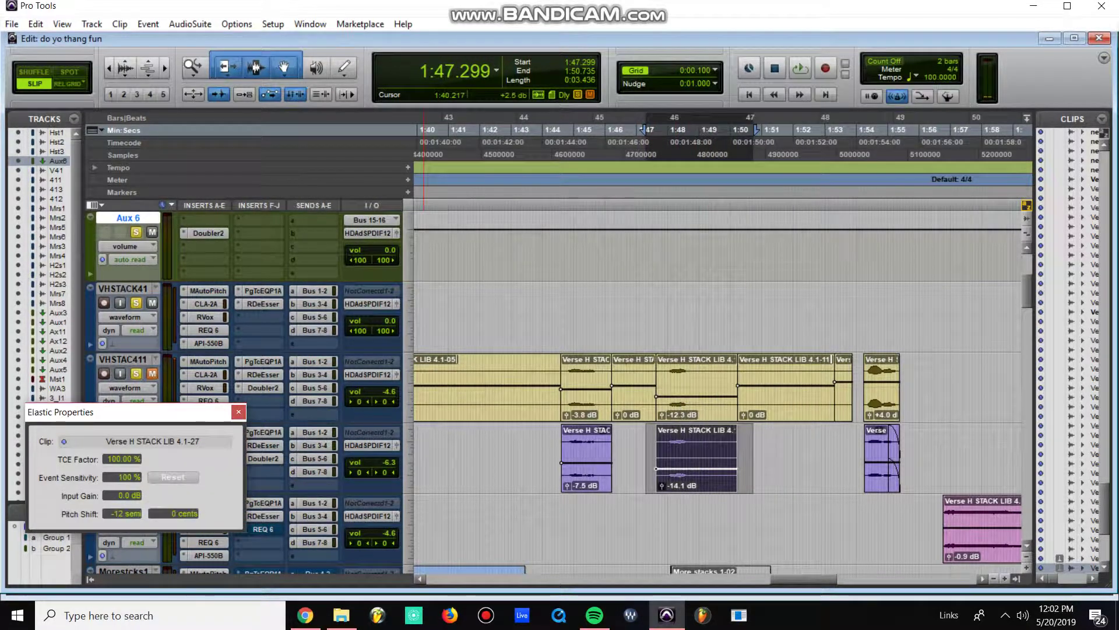
{"action": "key", "text": "ctrl+w"}
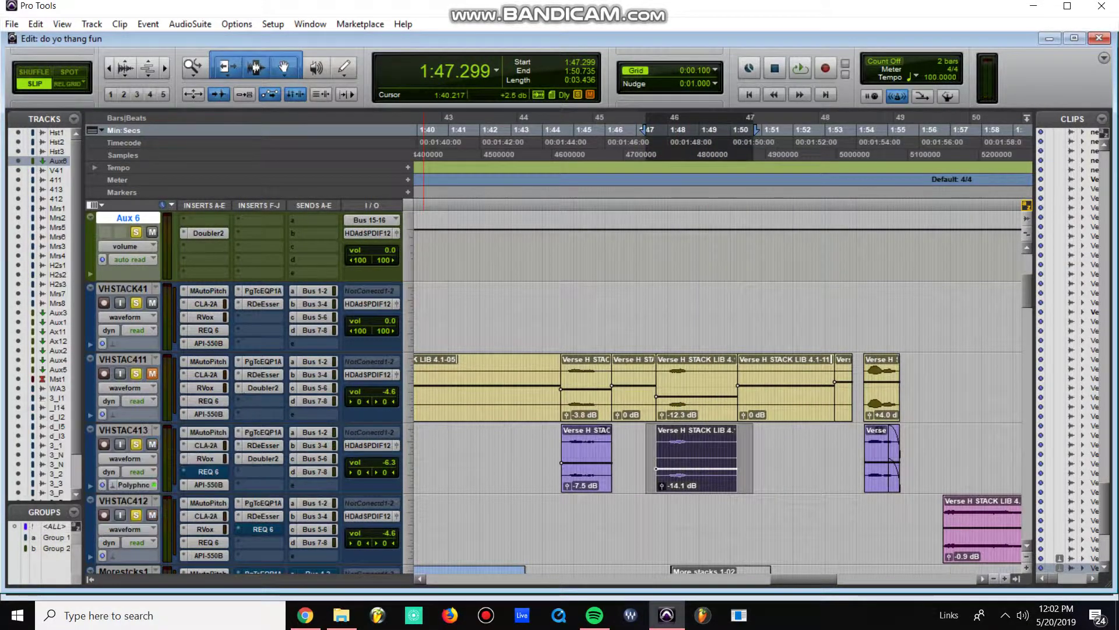
- Audition VHSTAC413's clips from 1:44.420, 1:54.102 and 2:00.325
{"action": "left_click", "coordinate": [555, 435]}
{"action": "key", "text": "space"}
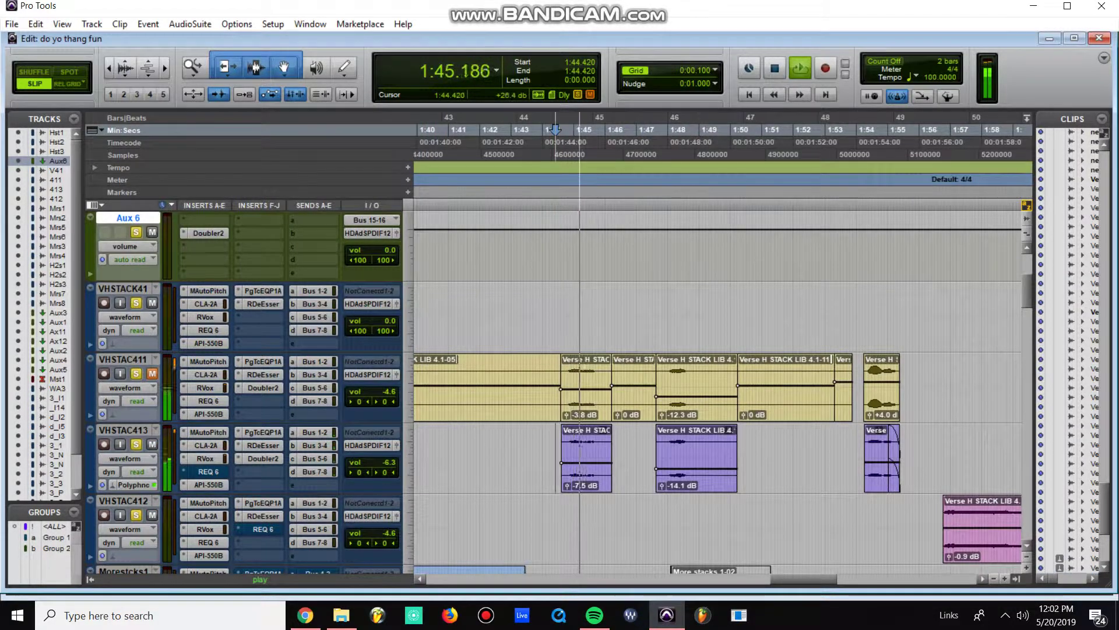
{"action": "key", "text": "ctrl+bracketleft"}
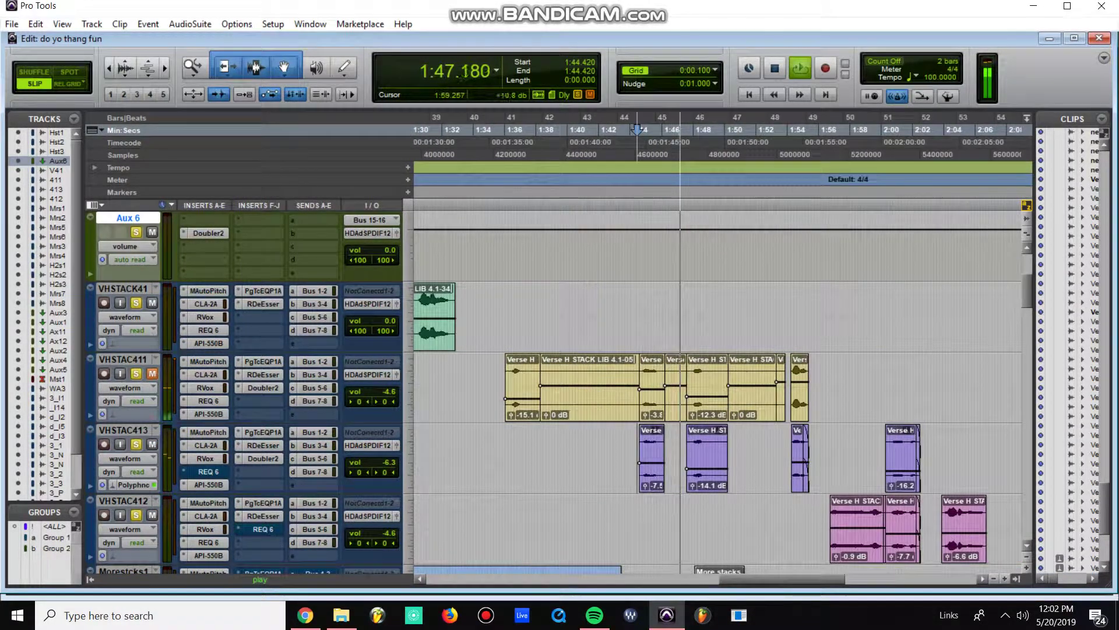
{"action": "left_click", "coordinate": [784, 129]}
{"action": "left_click", "coordinate": [789, 130]}
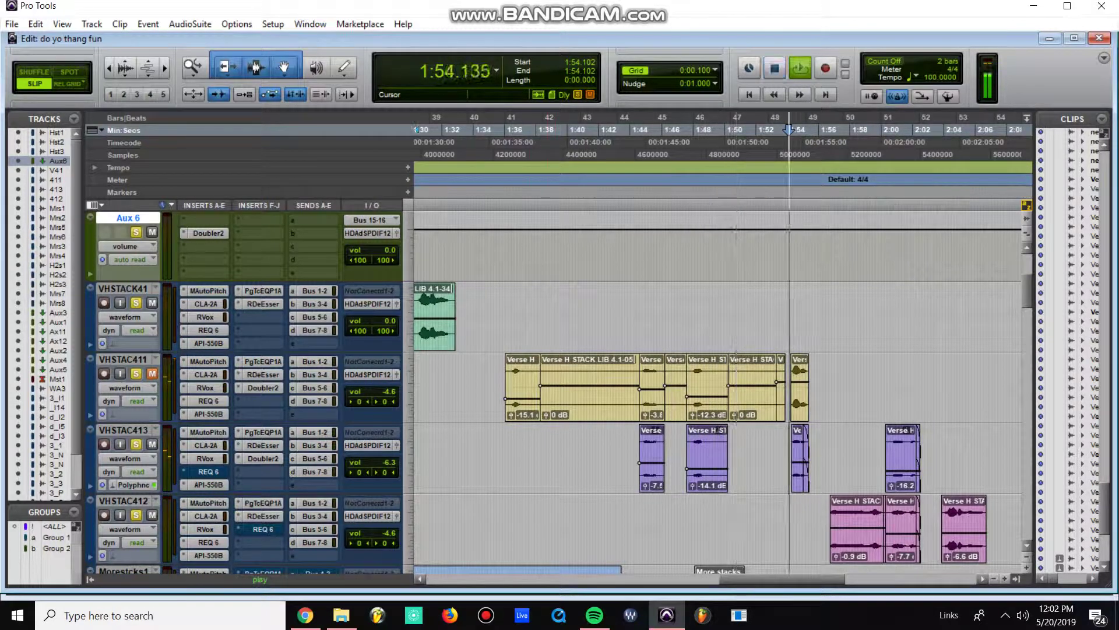
{"action": "left_click", "coordinate": [886, 129]}
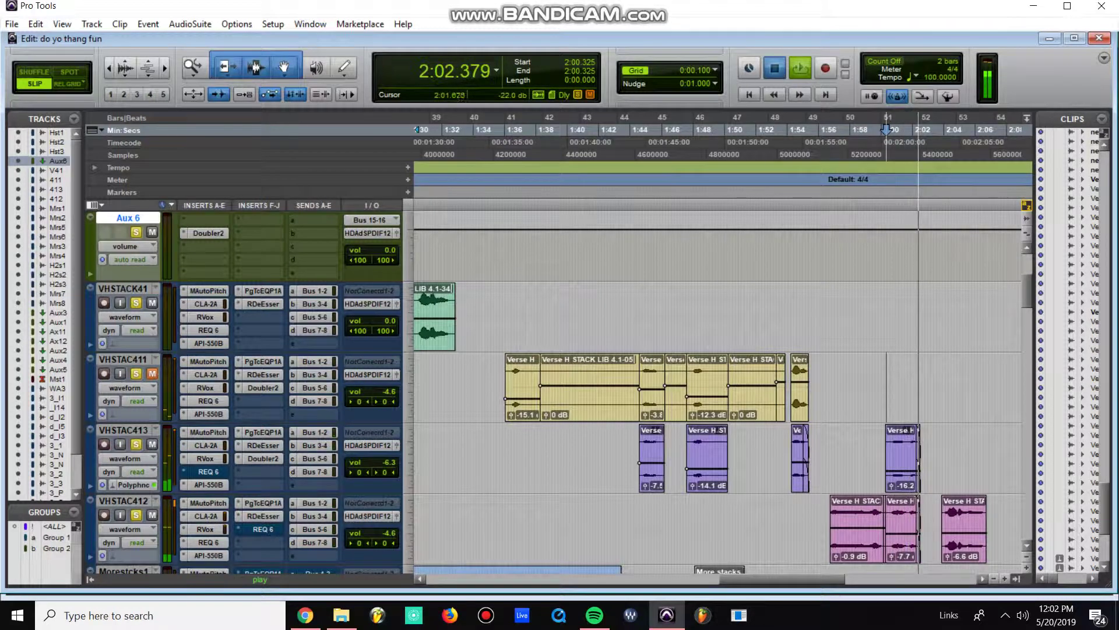
- Set the band 4 frequency of VHSTAC412's REQ 6 to 1971 Hz during playback and close the equalizer
{"action": "scroll", "coordinate": [720, 391], "scroll_direction": "down", "scroll_amount": 1}
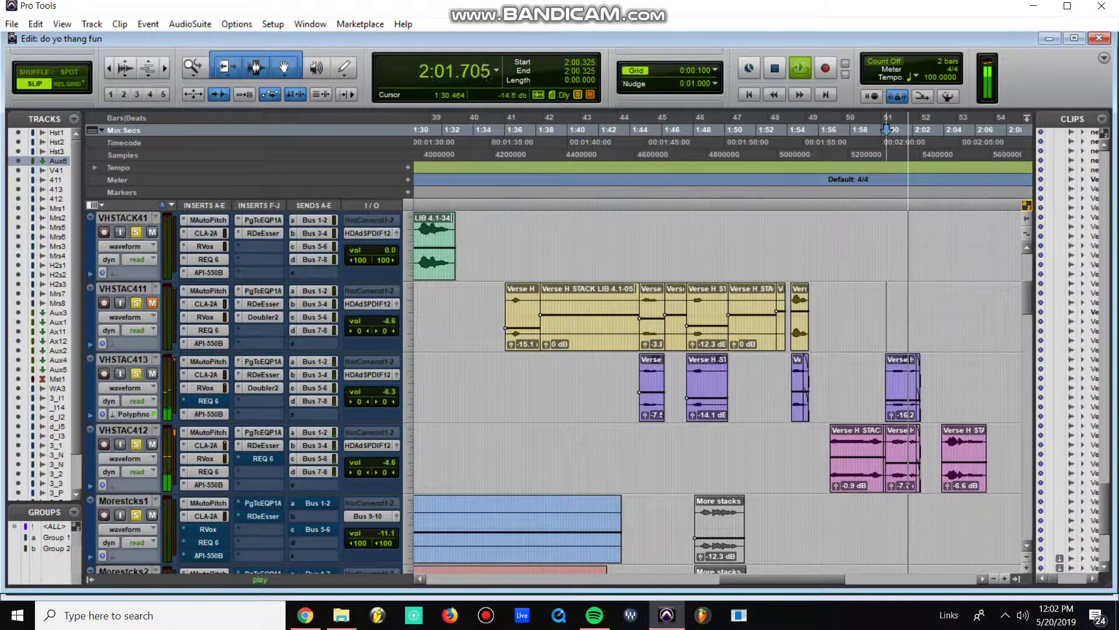
{"action": "left_click", "coordinate": [204, 471]}
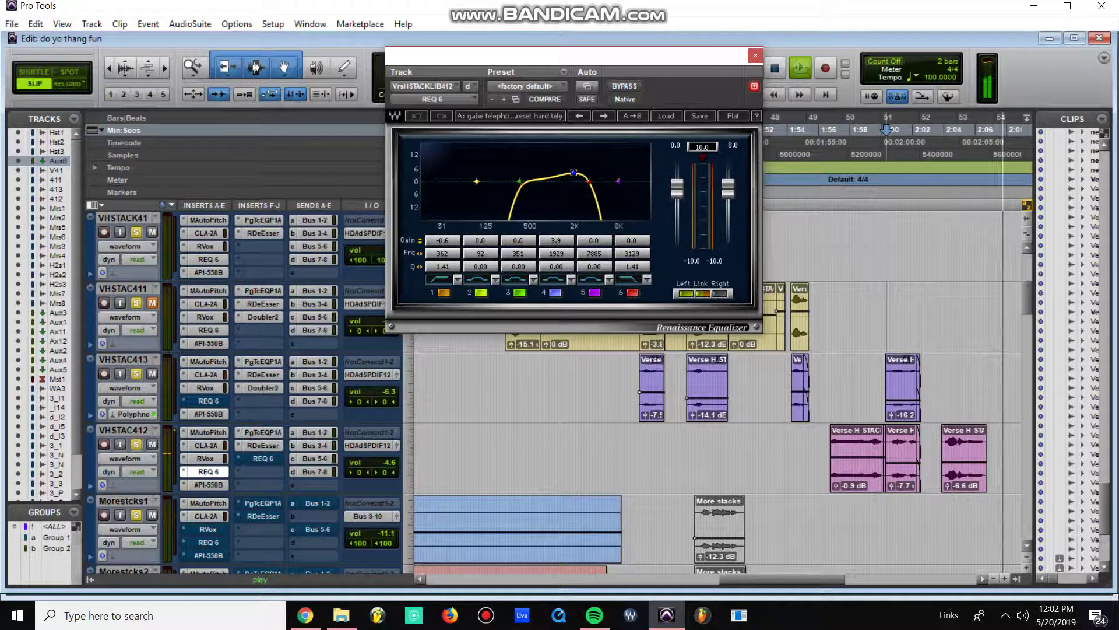
{"action": "left_click_drag", "start_coordinate": [573, 173], "coordinate": [575, 173]}
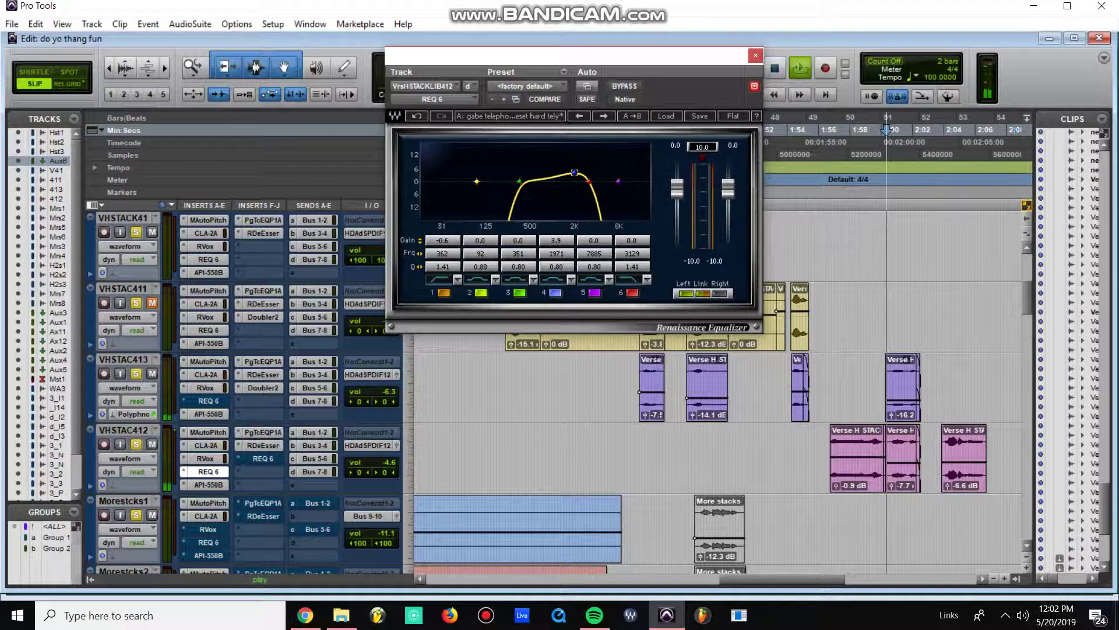
{"action": "key", "text": "ctrl+w"}
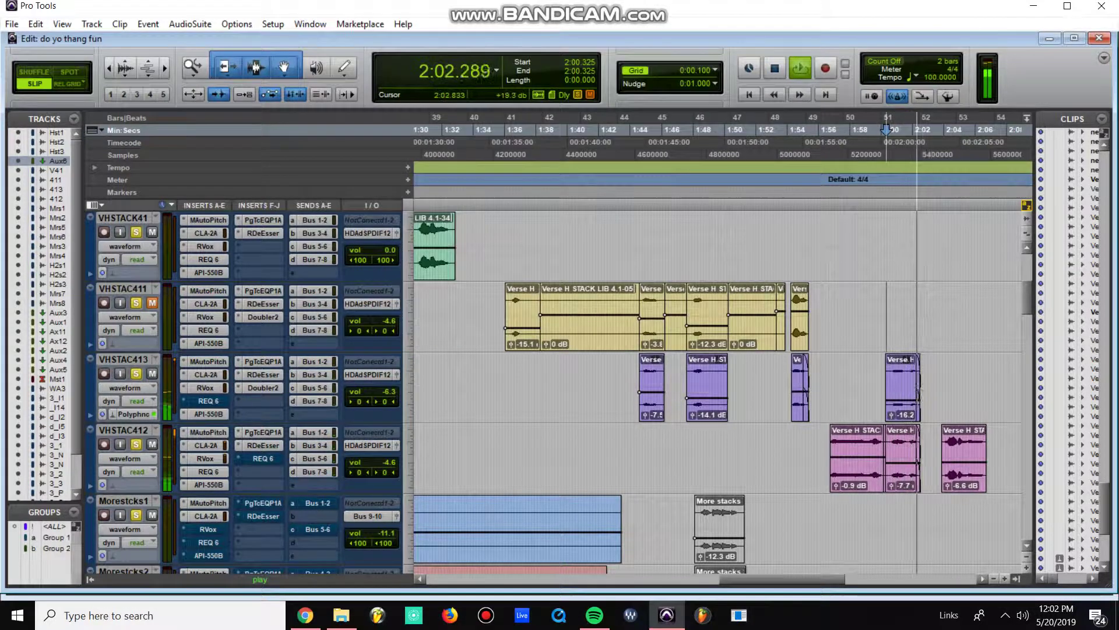
- Locate H stack 1's isolated last clip and play it from 2:06.502
{"action": "scroll", "coordinate": [717, 392], "scroll_direction": "up", "scroll_amount": 4}
{"action": "key", "text": "r"}
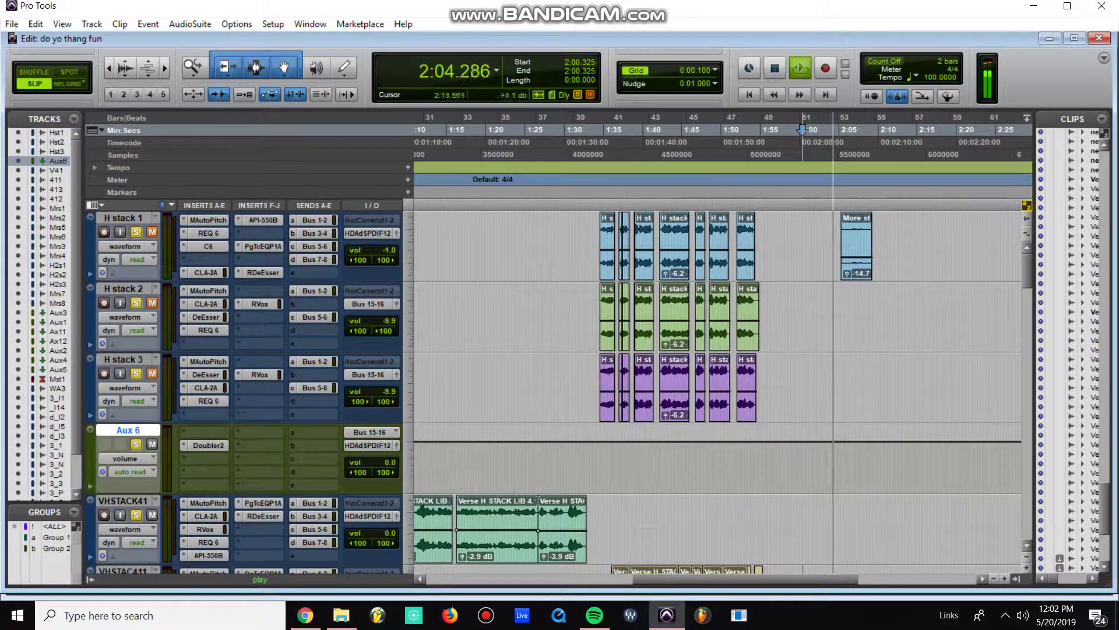
{"action": "scroll", "coordinate": [717, 391], "scroll_direction": "down", "scroll_amount": 5}
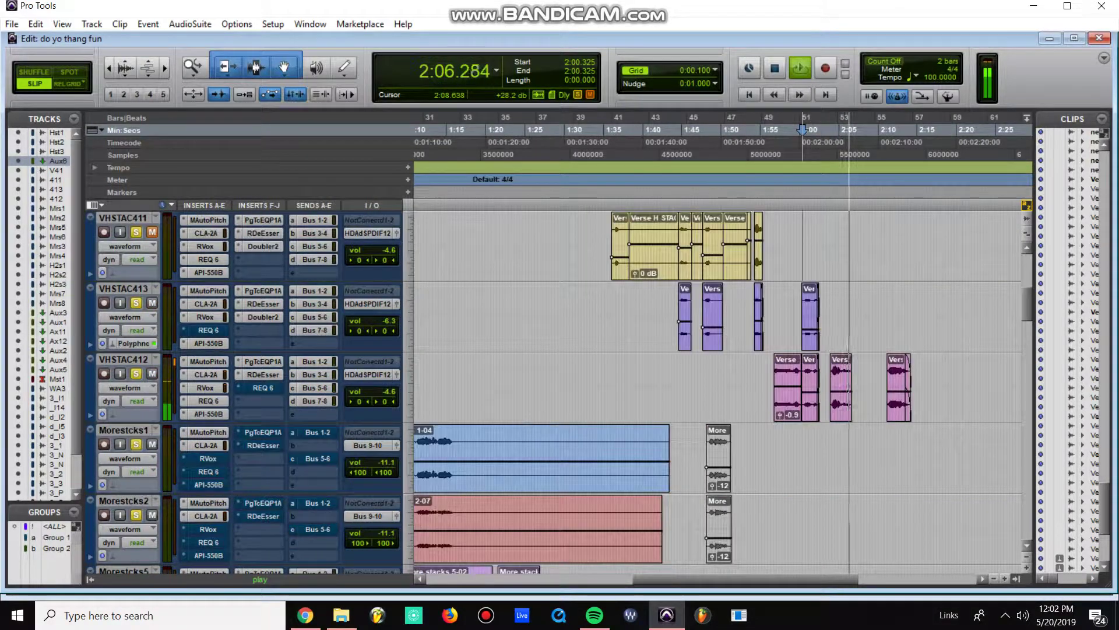
{"action": "scroll", "coordinate": [717, 391], "scroll_direction": "up", "scroll_amount": 5}
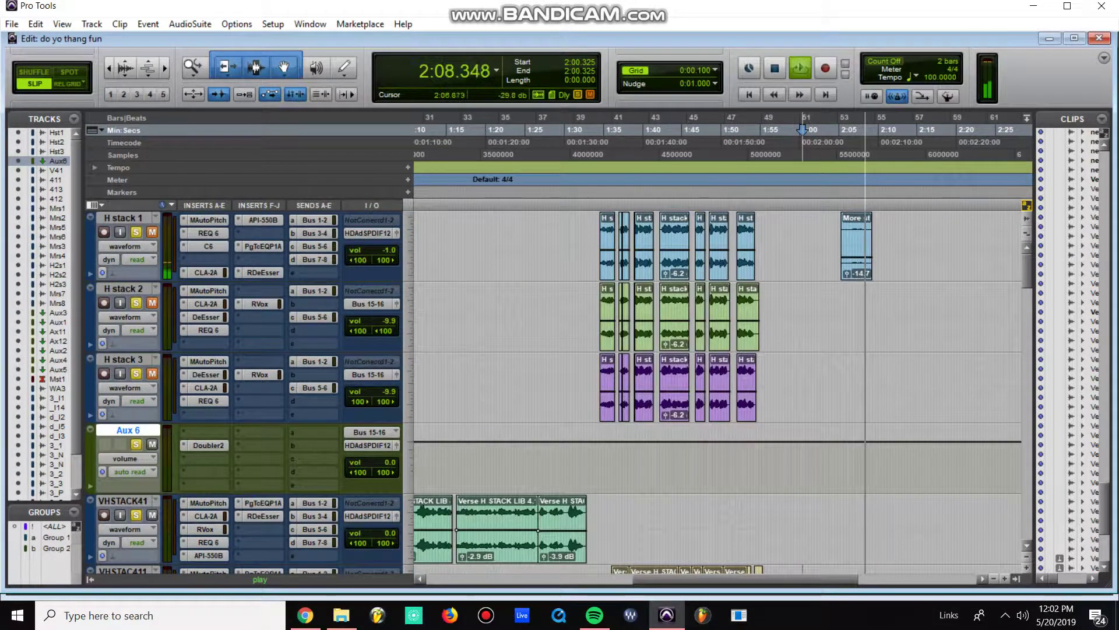
{"action": "left_click", "coordinate": [850, 229]}
{"action": "key", "text": "space"}
{"action": "key", "text": "space"}
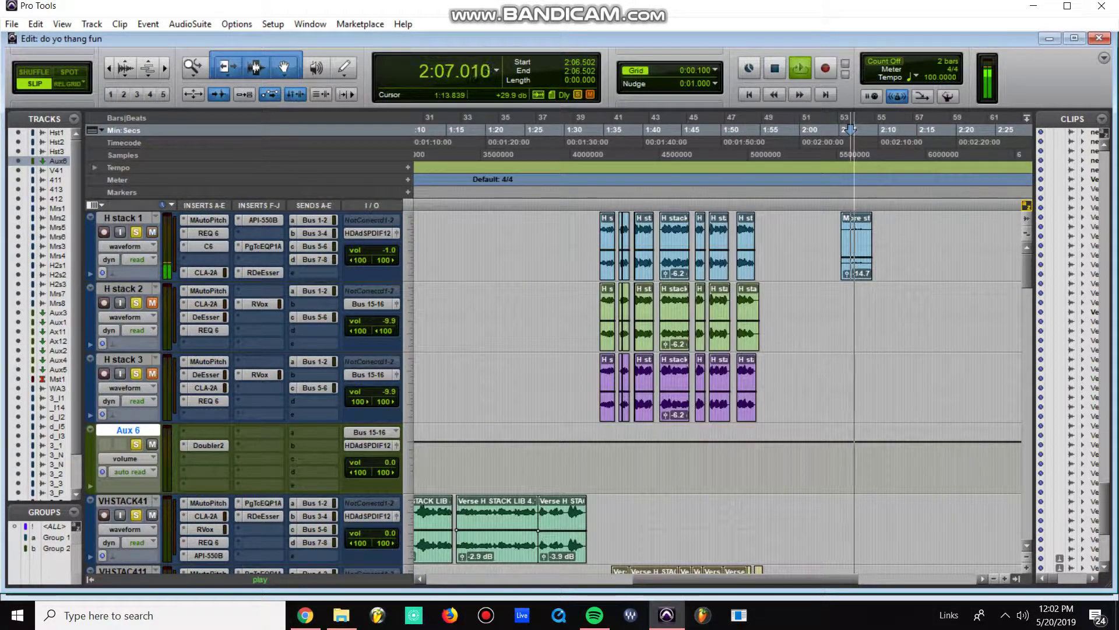
- Solo the H2 stack 1 track and play its last clip from 2:08.359
{"action": "scroll", "coordinate": [717, 391], "scroll_direction": "down", "scroll_amount": 8}
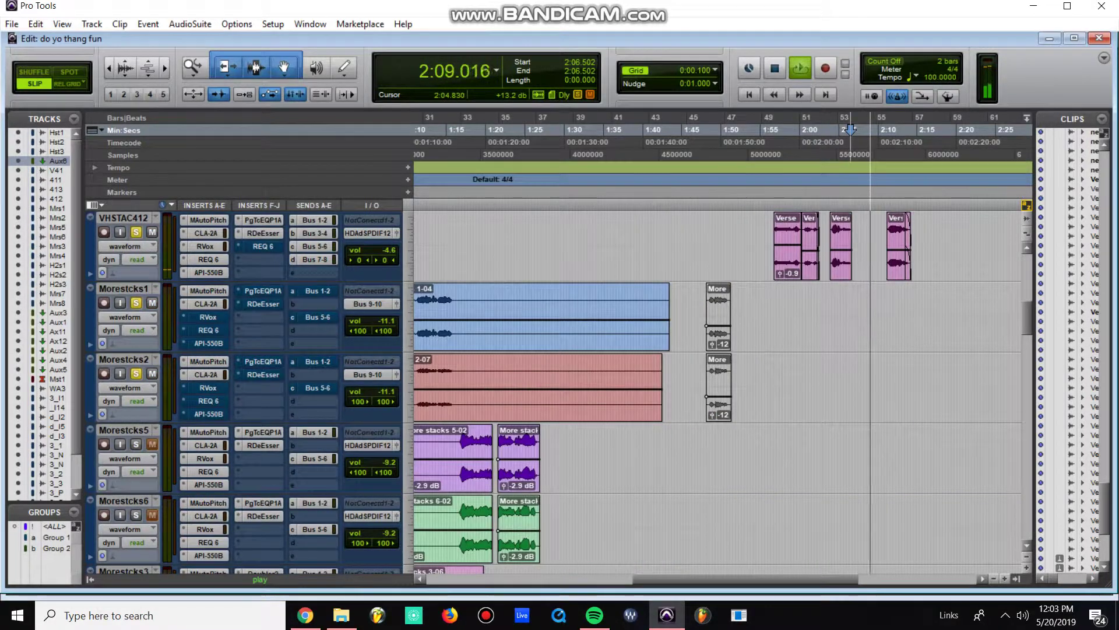
{"action": "left_click", "coordinate": [865, 299]}
{"action": "key", "text": "space"}
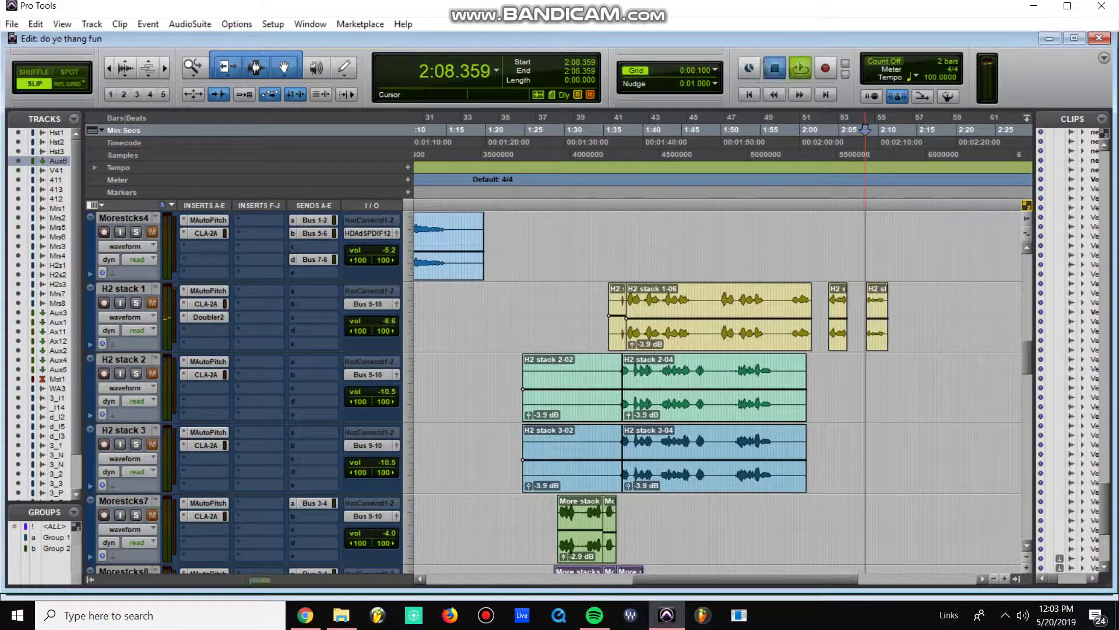
{"action": "left_click", "coordinate": [136, 302]}
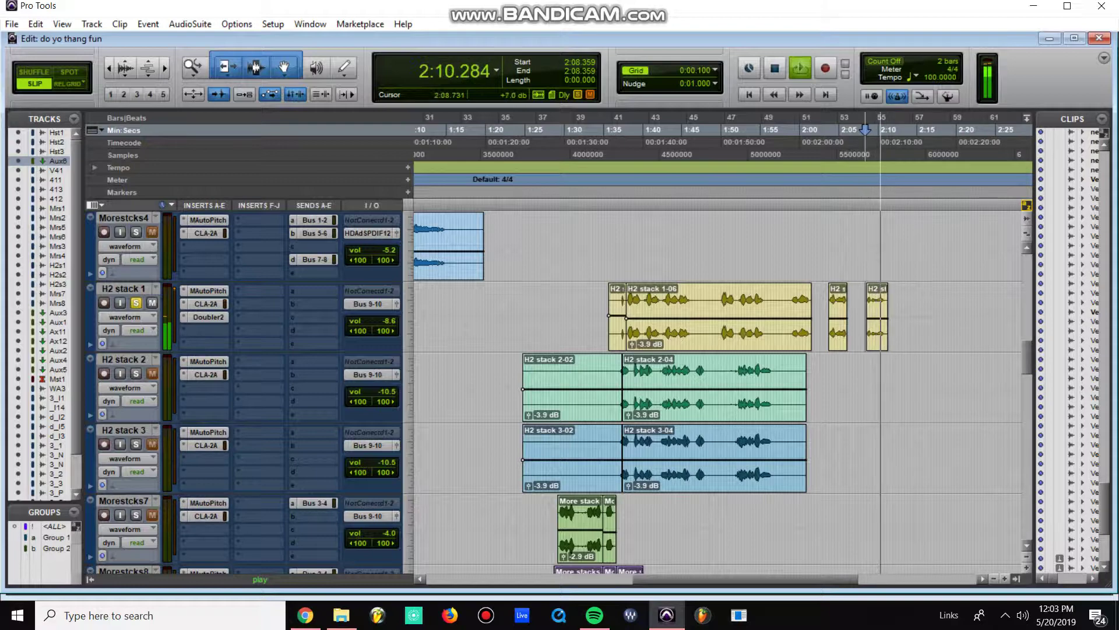
- Select the range from 2:08.696 to 2:10.948 in clip H2 stack 1-09 and loop its playback
{"action": "left_click_drag", "start_coordinate": [862, 300], "coordinate": [900, 303]}
{"action": "key", "text": "t"}
{"action": "key", "text": "t"}
{"action": "key", "text": "t"}
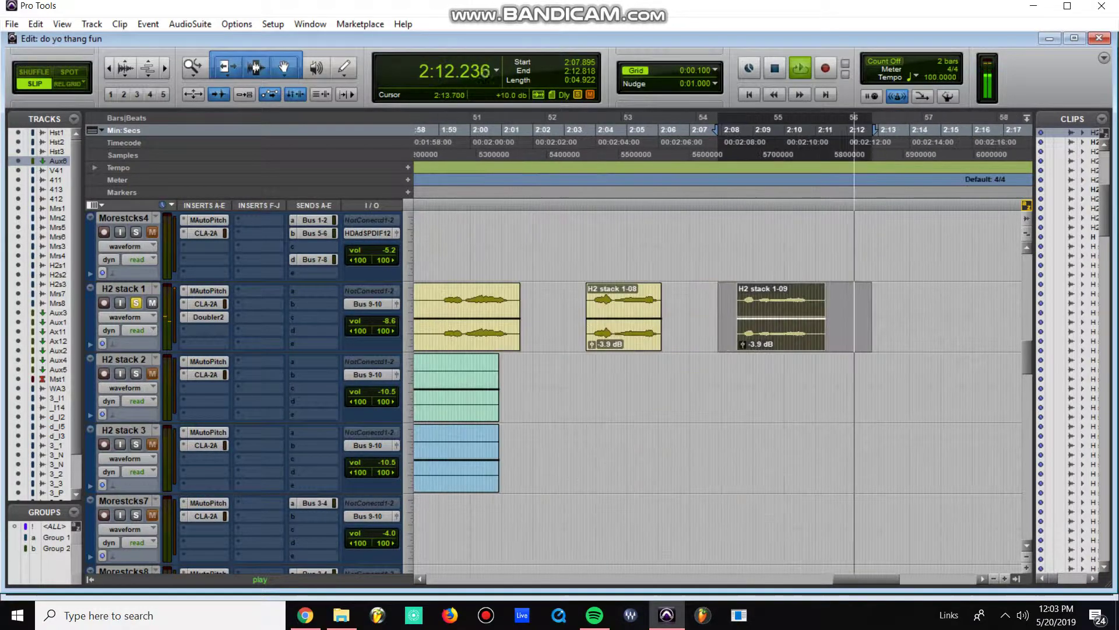
{"action": "left_click_drag", "start_coordinate": [768, 302], "coordinate": [909, 302]}
{"action": "key", "text": "space"}
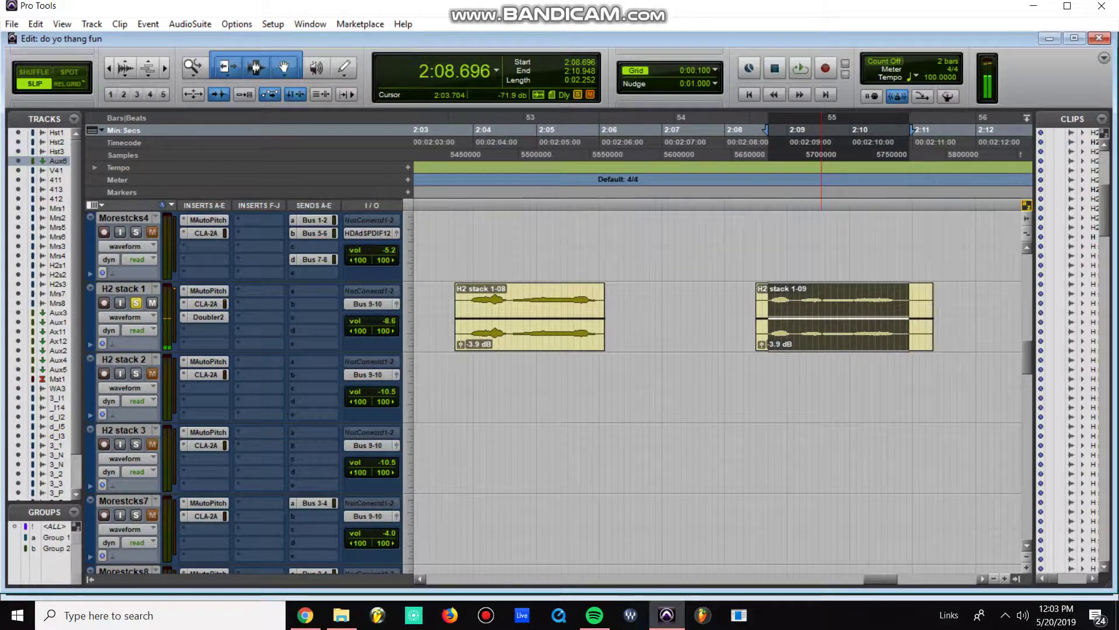
- Review H2 stack 1's Doubler2 settings and find the aux track fed by its Bus 9-10 output
{"action": "left_click", "coordinate": [208, 317]}
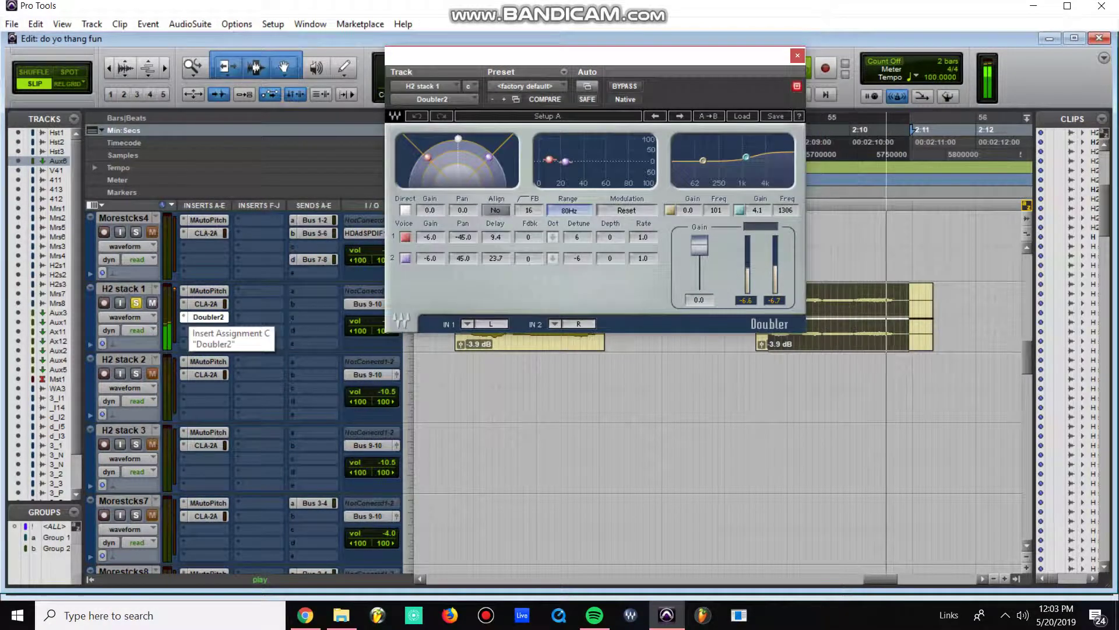
{"action": "left_click", "coordinate": [796, 55]}
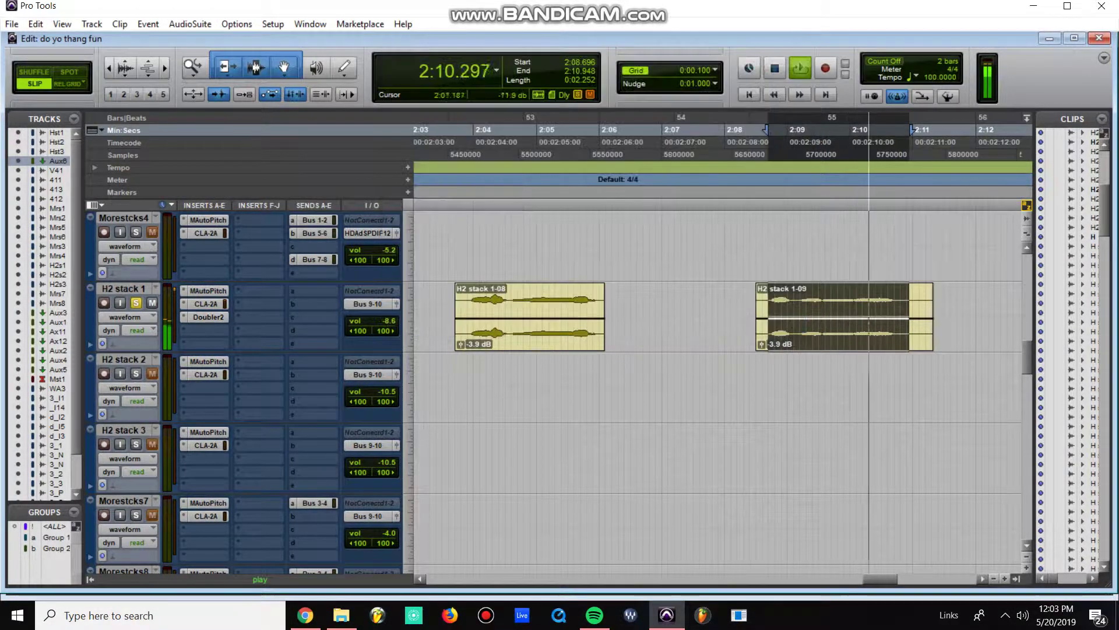
{"action": "scroll", "coordinate": [717, 390], "scroll_direction": "down", "scroll_amount": 5}
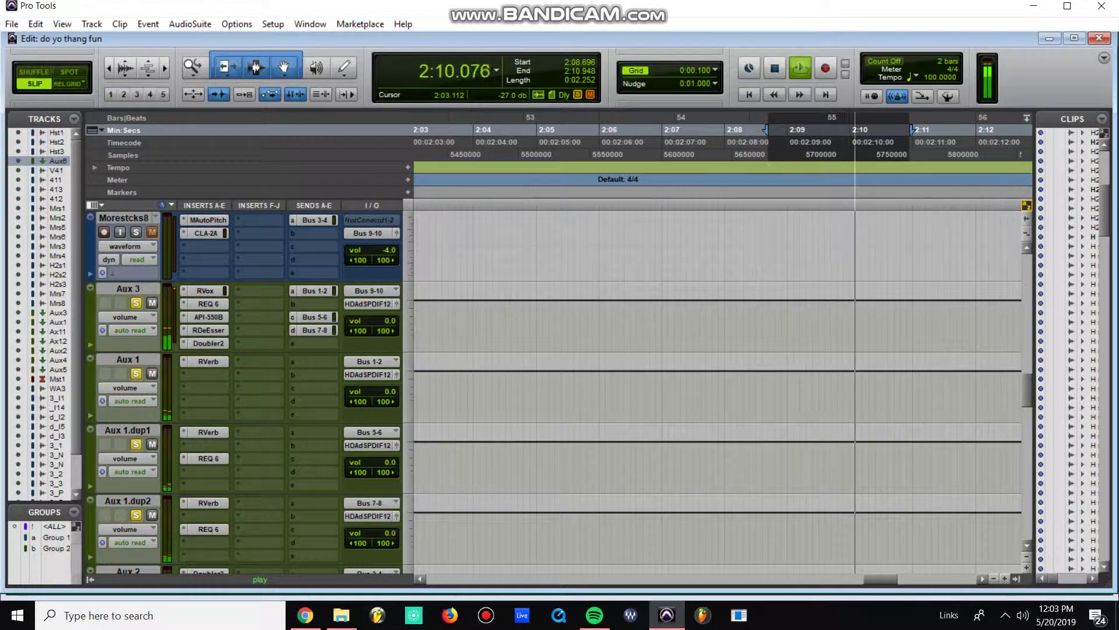
{"action": "scroll", "coordinate": [583, 391], "scroll_direction": "up", "scroll_amount": 4}
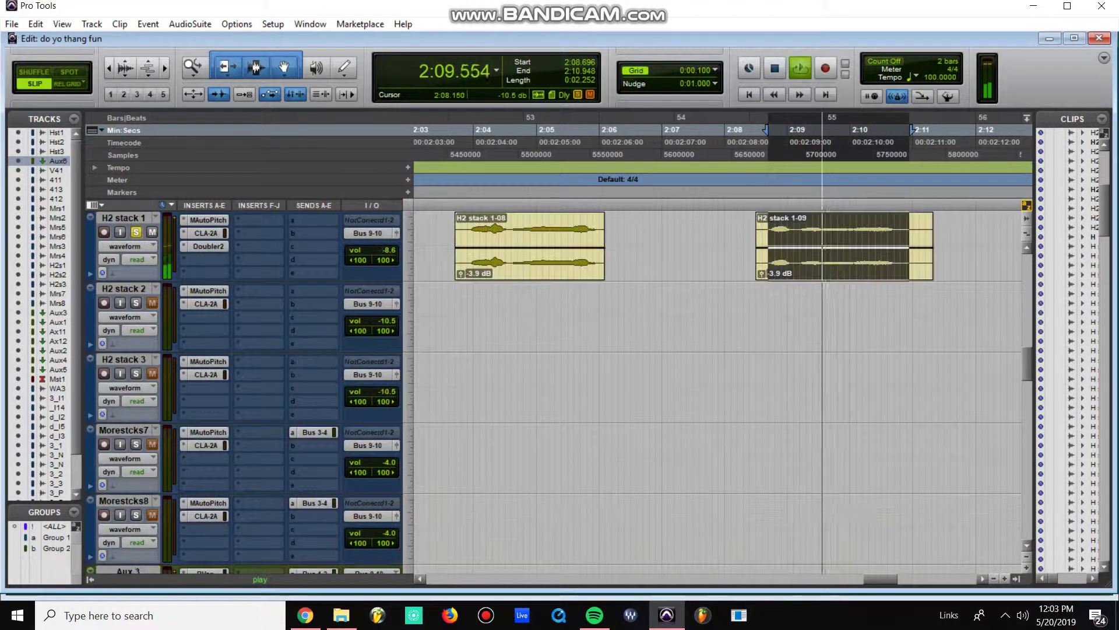
- Replay H2 stack 1 from 2:08.719 and review Aux 3's Doubler2, RDeEsser, REQ 6 and API-550B settings
{"action": "left_click", "coordinate": [770, 227]}
{"action": "scroll", "coordinate": [753, 239], "scroll_direction": "down", "scroll_amount": 4}
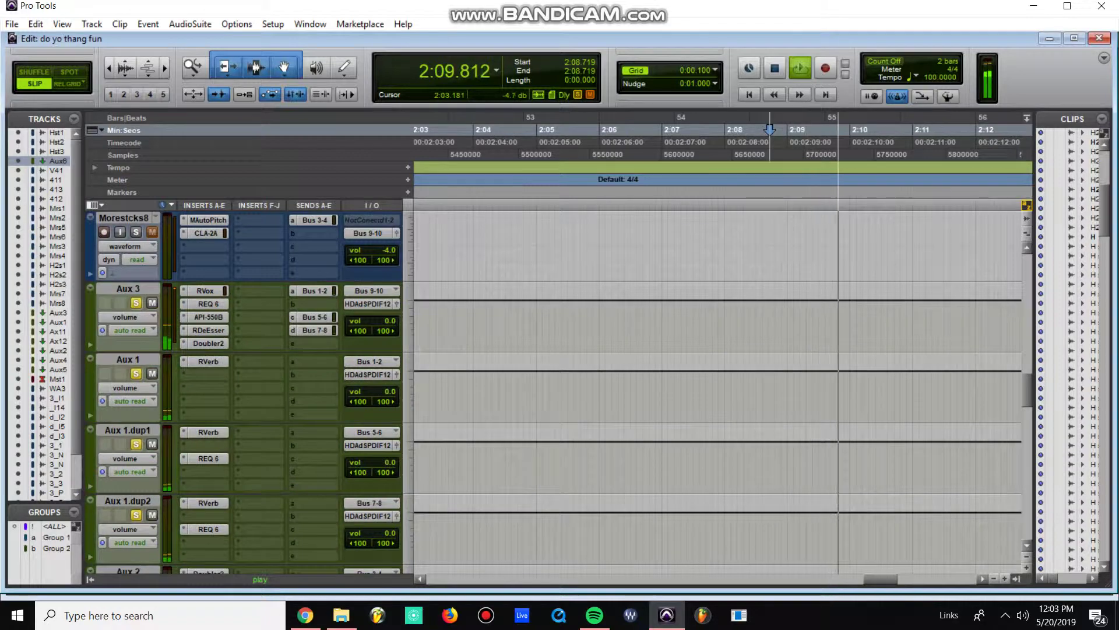
{"action": "left_click", "coordinate": [207, 343]}
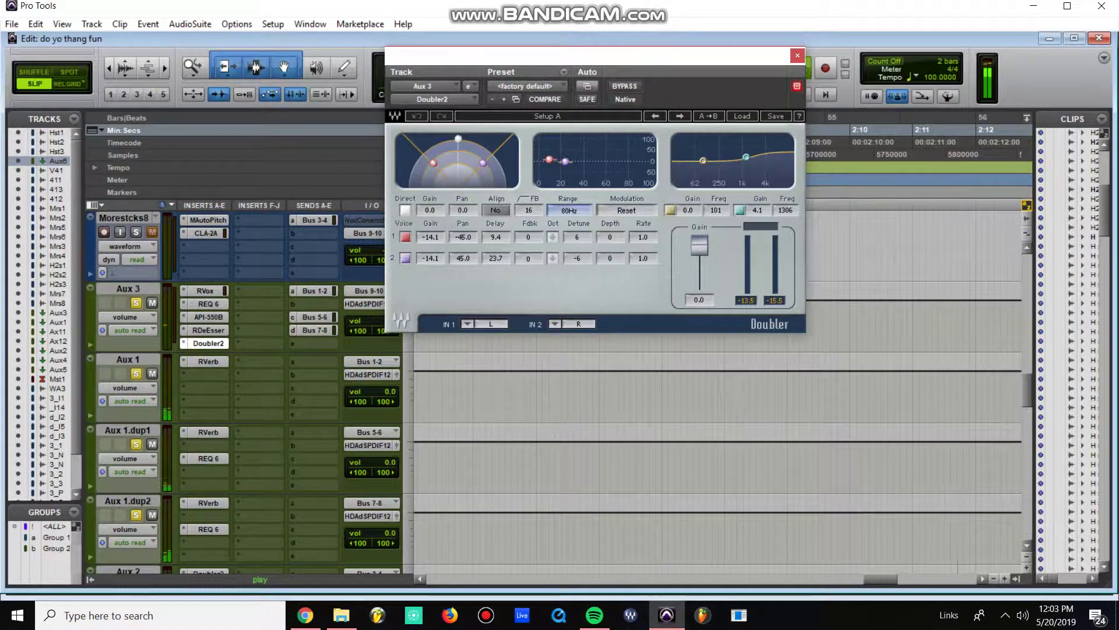
{"action": "left_click", "coordinate": [208, 330]}
{"action": "left_click", "coordinate": [208, 304]}
{"action": "left_click", "coordinate": [209, 316]}
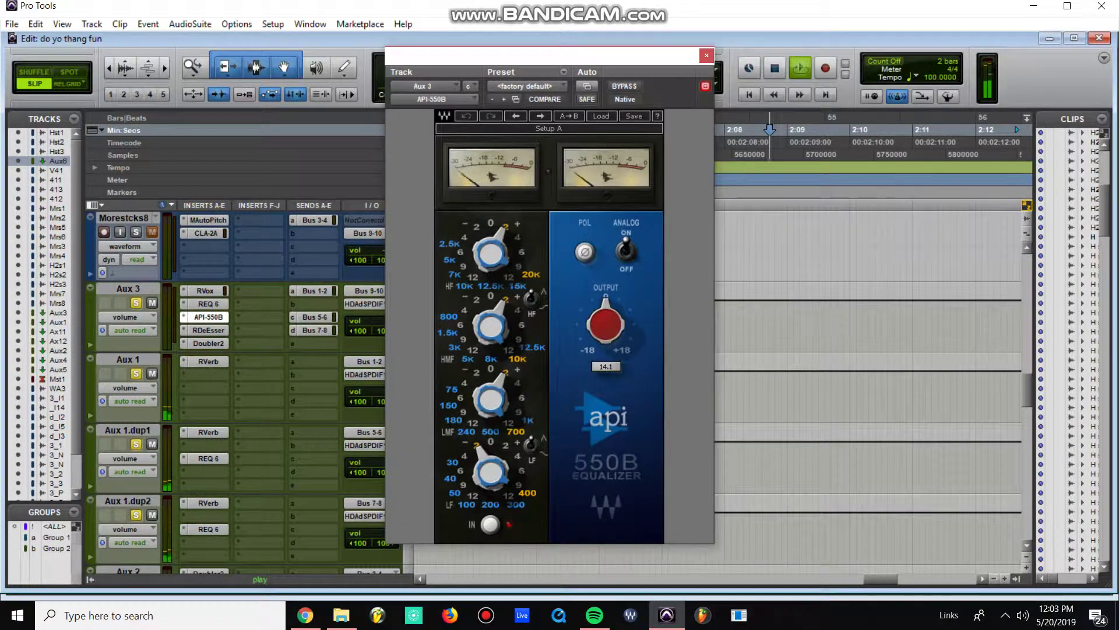
{"action": "left_click", "coordinate": [707, 55]}
{"action": "scroll", "coordinate": [717, 390], "scroll_direction": "up", "scroll_amount": 5}
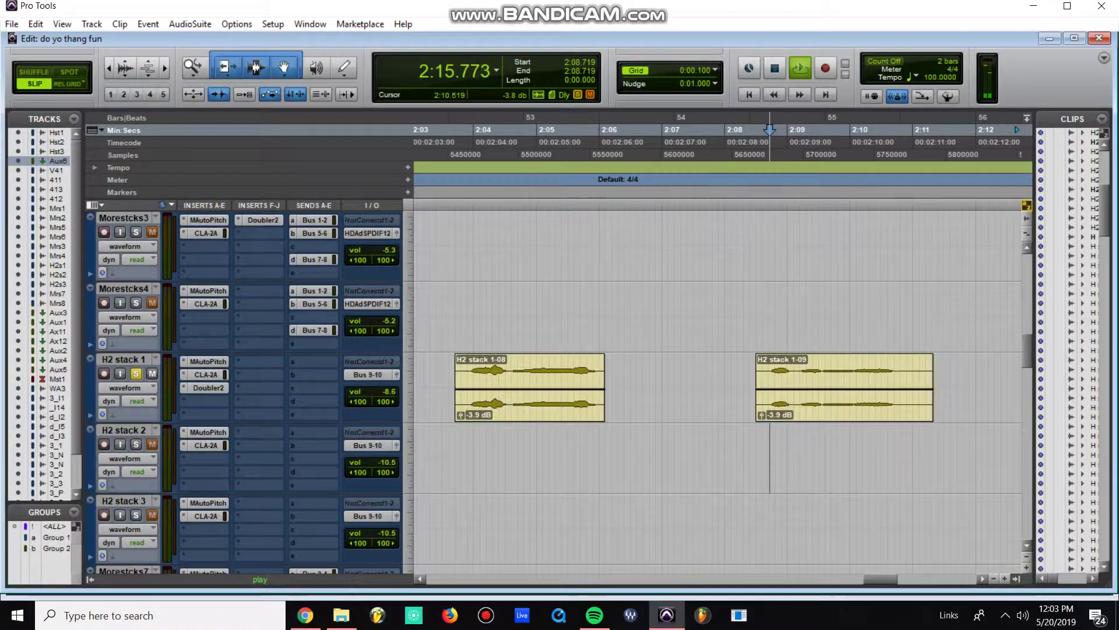